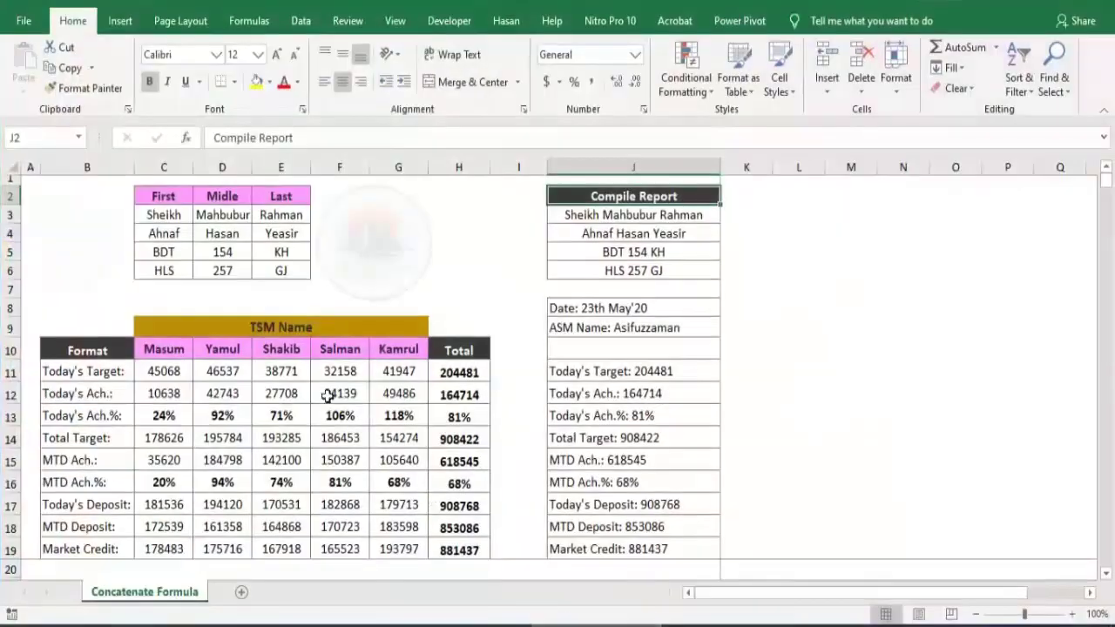
- Inspect the first, middle and last name in C3:E3 and the joined-name formula in J3
{"action": "left_click", "coordinate": [164, 215]}
{"action": "left_click", "coordinate": [222, 215]}
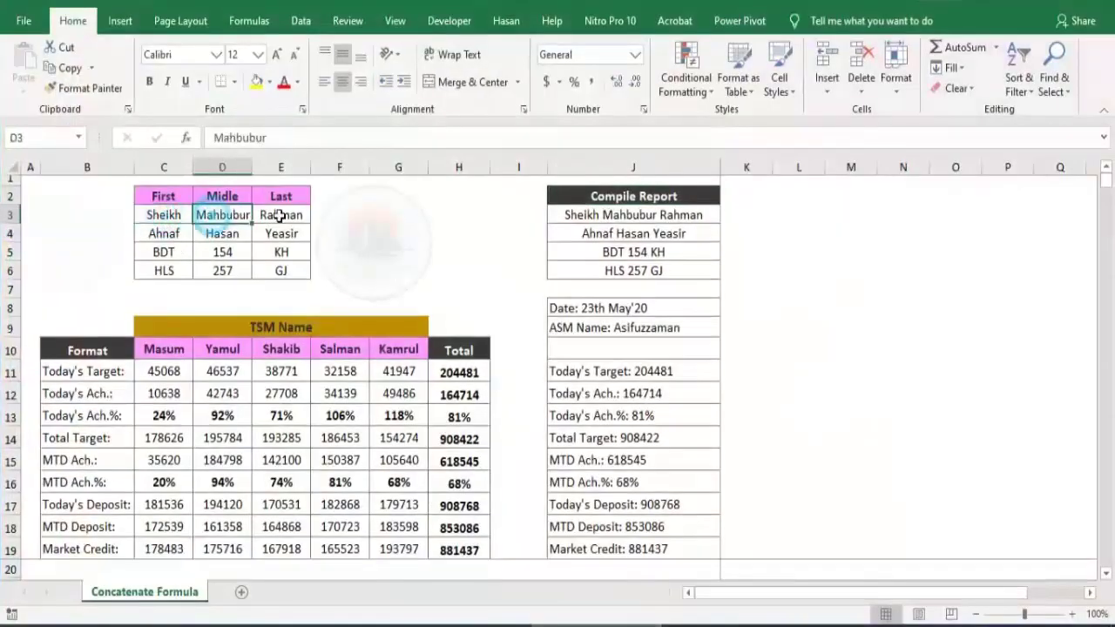
{"action": "left_click", "coordinate": [280, 215]}
{"action": "left_click", "coordinate": [604, 214]}
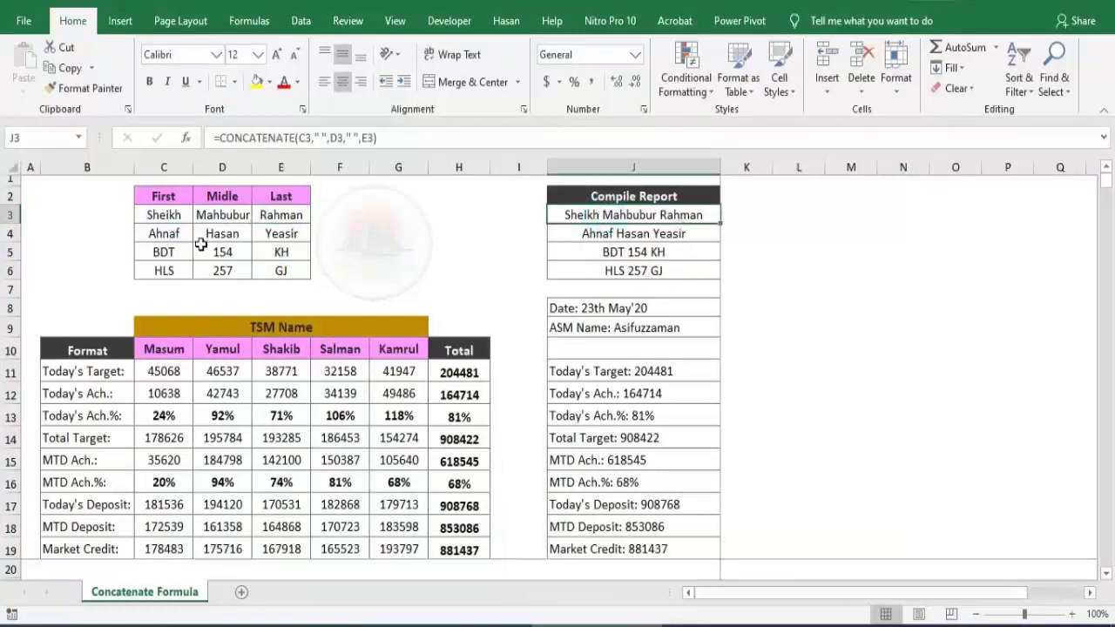
- Review the name table, the TSM sales table and the report lines in J8:J19
{"action": "left_click_drag", "start_coordinate": [162, 196], "coordinate": [285, 265]}
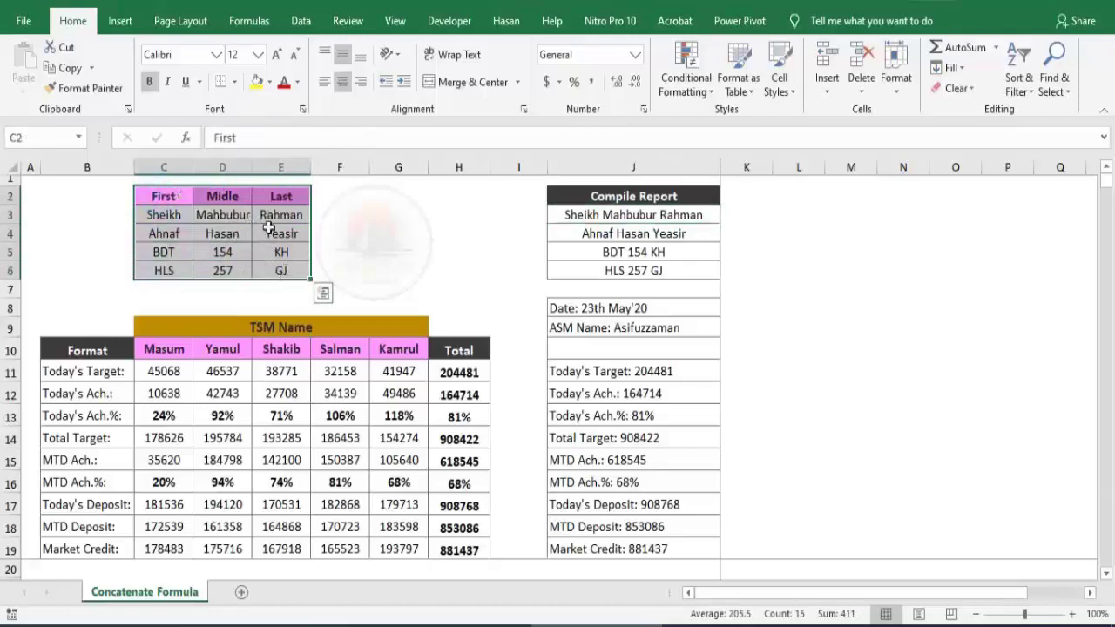
{"action": "left_click", "coordinate": [356, 219]}
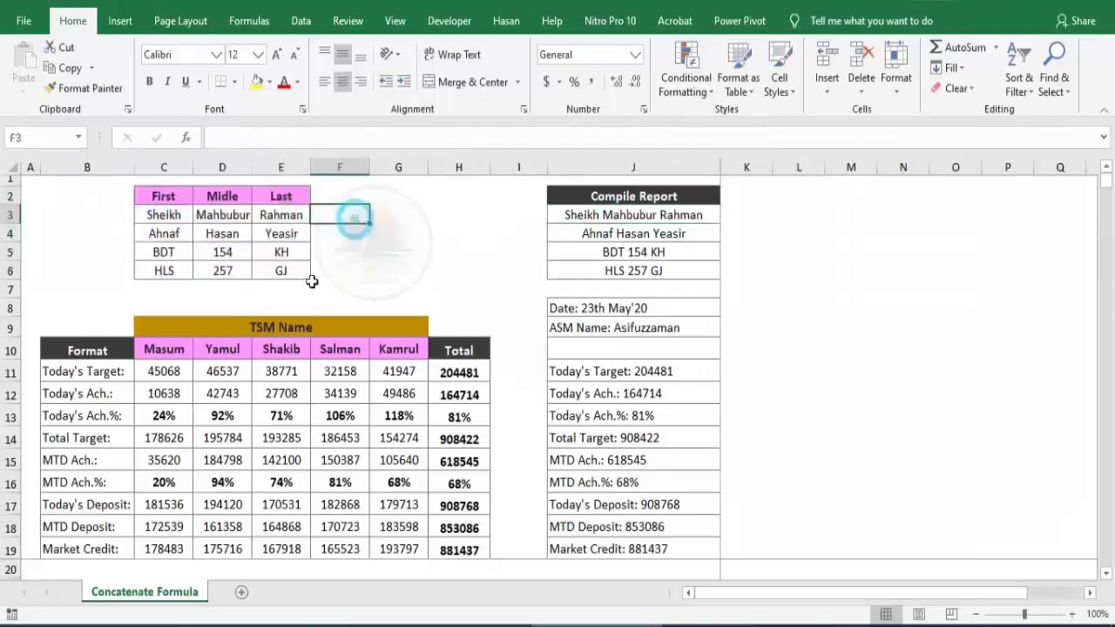
{"action": "left_click_drag", "start_coordinate": [98, 331], "coordinate": [469, 559]}
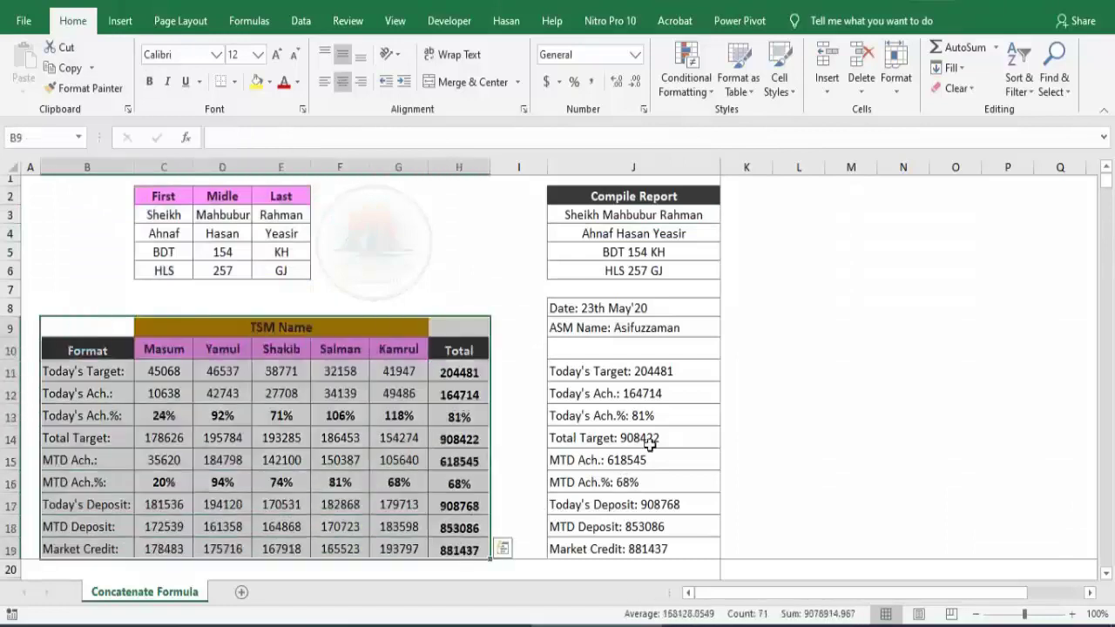
{"action": "left_click_drag", "start_coordinate": [616, 313], "coordinate": [601, 542]}
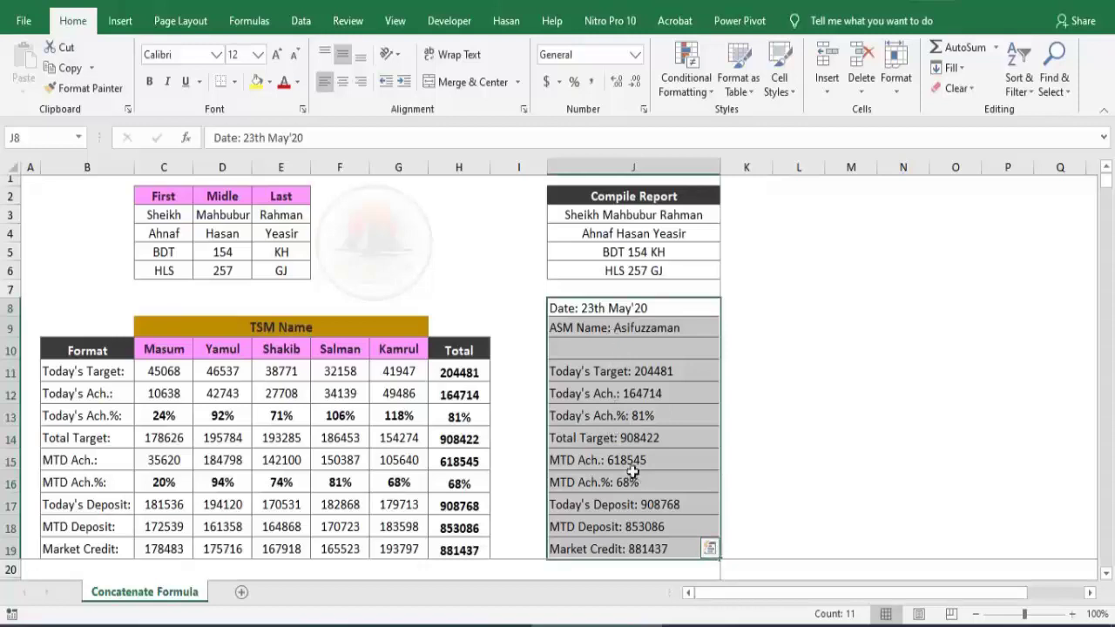
{"action": "left_click", "coordinate": [742, 482]}
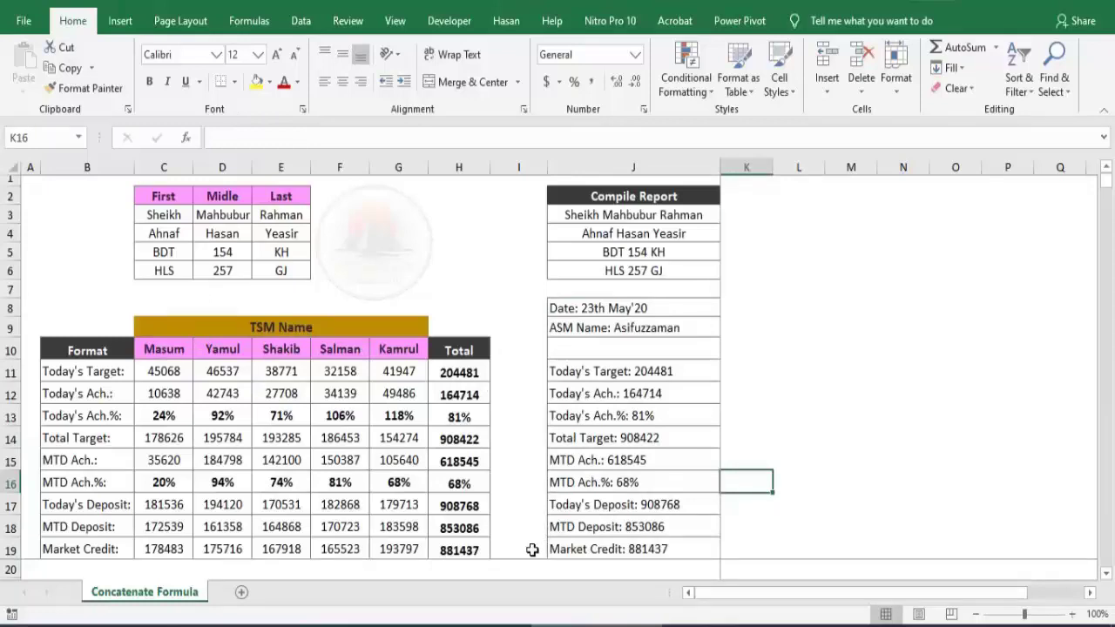
{"action": "left_click_drag", "start_coordinate": [642, 308], "coordinate": [678, 556]}
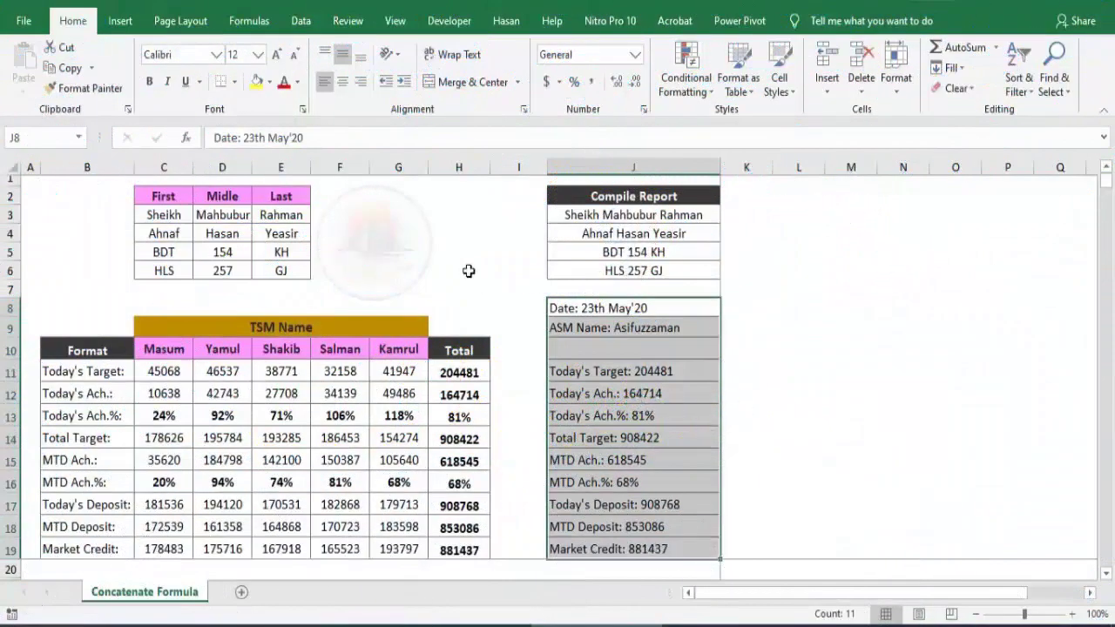
- Delete the four combined name lines in J3:J6
{"action": "left_click", "coordinate": [457, 234]}
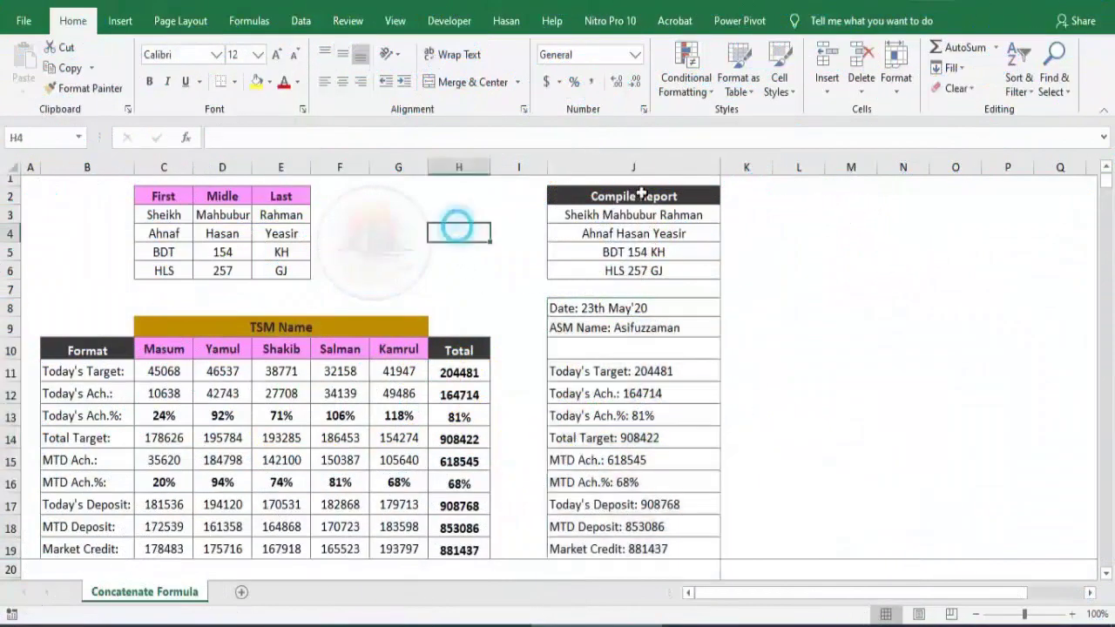
{"action": "left_click", "coordinate": [639, 215]}
{"action": "left_click_drag", "start_coordinate": [637, 237], "coordinate": [642, 281]}
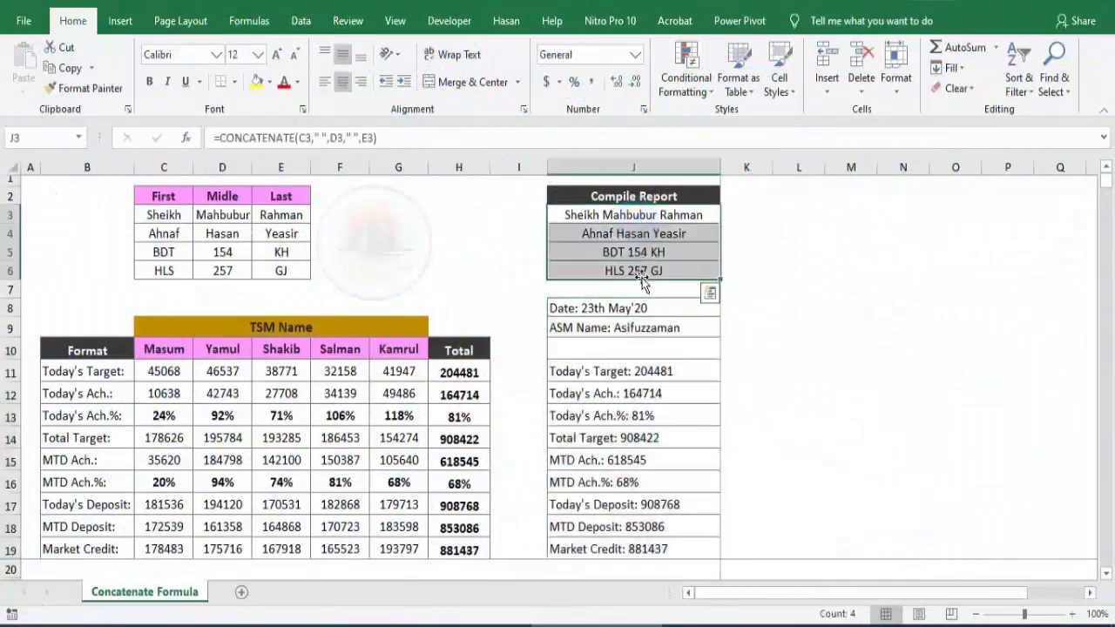
{"action": "key", "text": "Delete"}
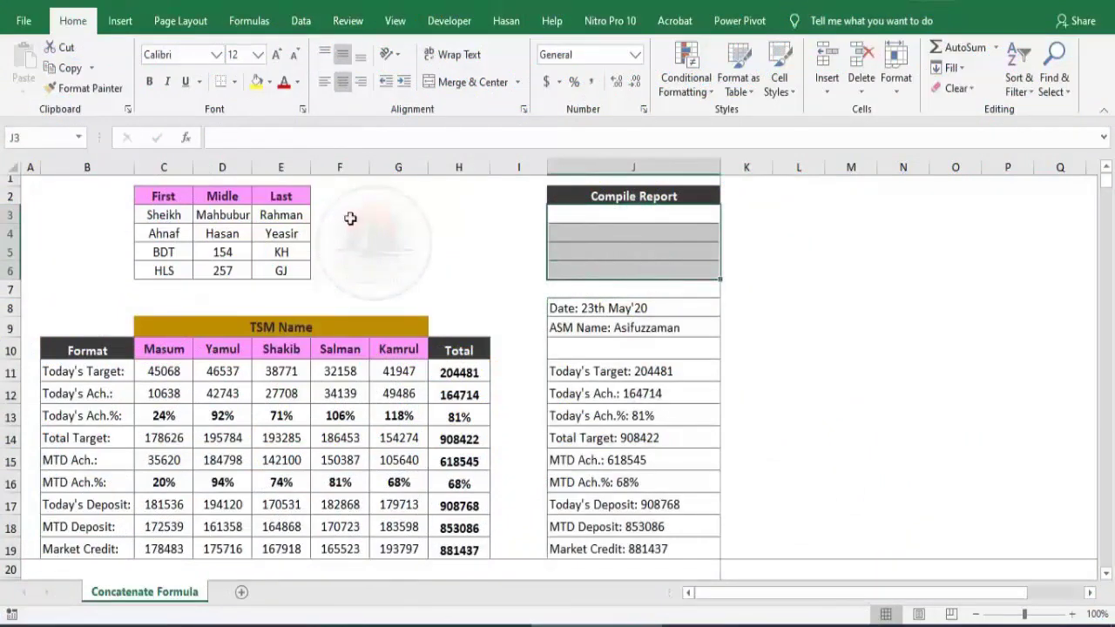
{"action": "left_click", "coordinate": [399, 207]}
- Point out the name parts across C3:E3 and select J3 for the new combined name
{"action": "left_click_drag", "start_coordinate": [162, 215], "coordinate": [263, 214]}
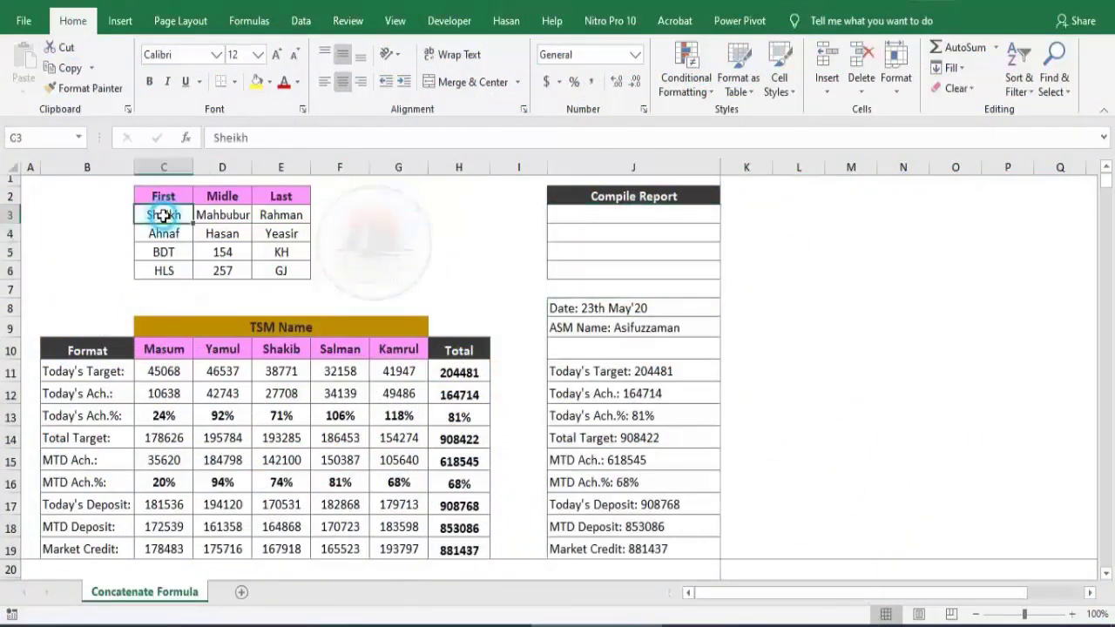
{"action": "left_click", "coordinate": [219, 216]}
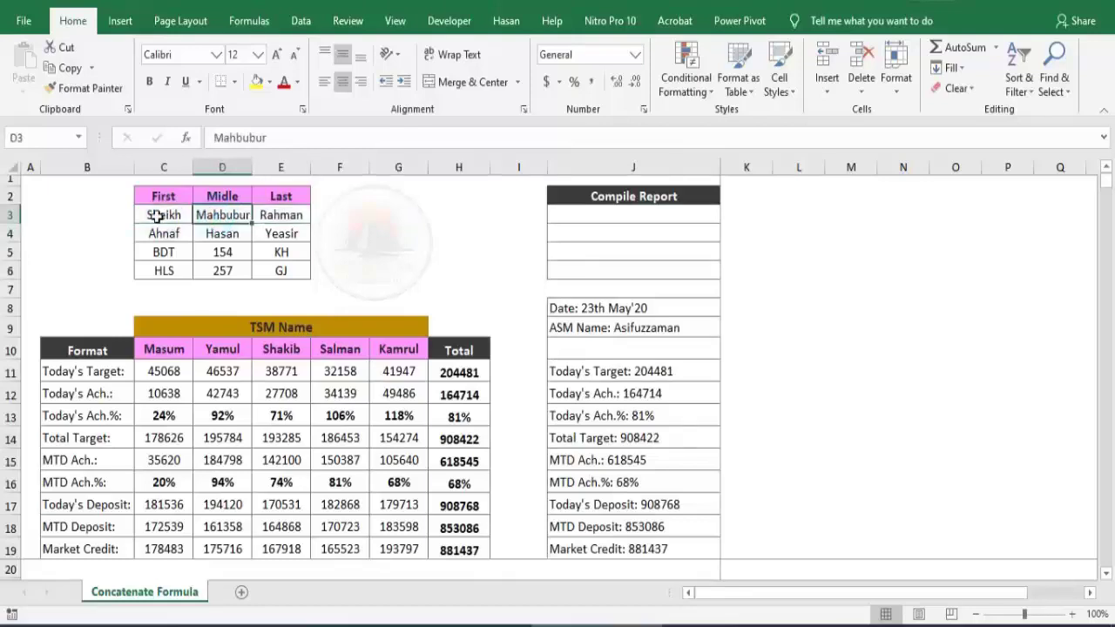
{"action": "left_click", "coordinate": [178, 215]}
{"action": "left_click_drag", "start_coordinate": [178, 214], "coordinate": [265, 214]}
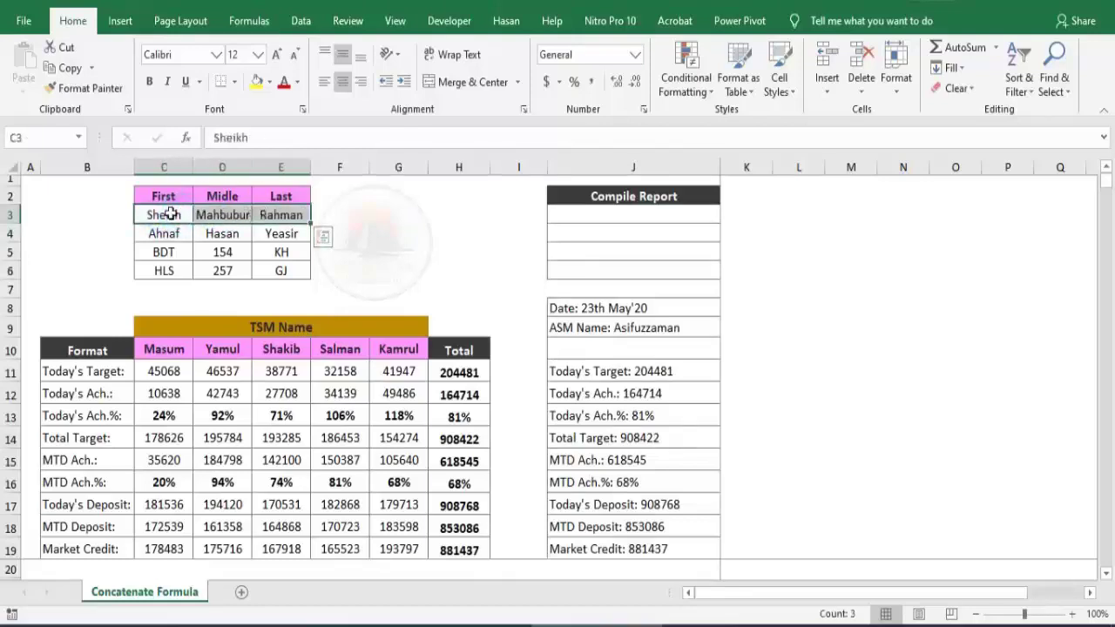
{"action": "left_click", "coordinate": [254, 215]}
{"action": "left_click", "coordinate": [571, 218]}
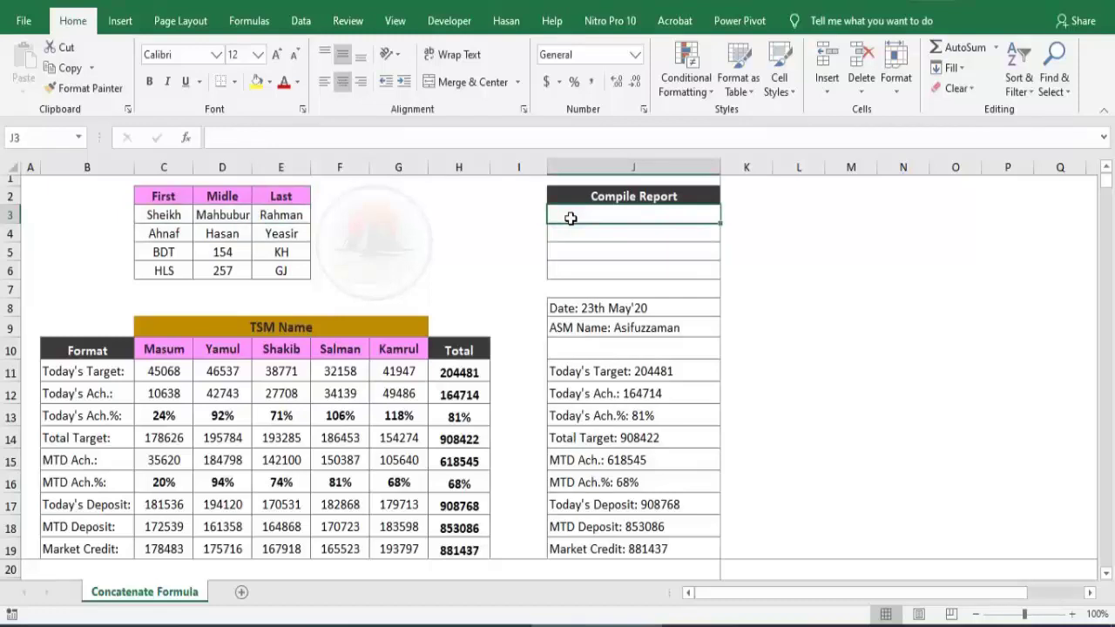
- Build a CONCATENATE formula in J3 joining C3, D3 and E3 with " " separators
{"action": "type", "text": "=conca"}
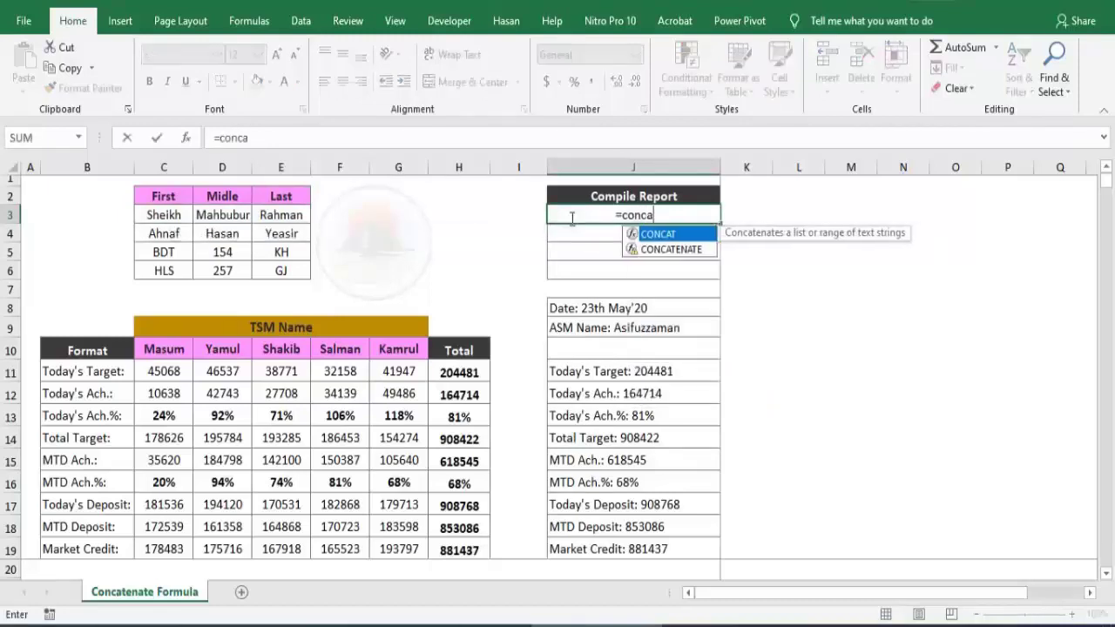
{"action": "left_click", "coordinate": [698, 253]}
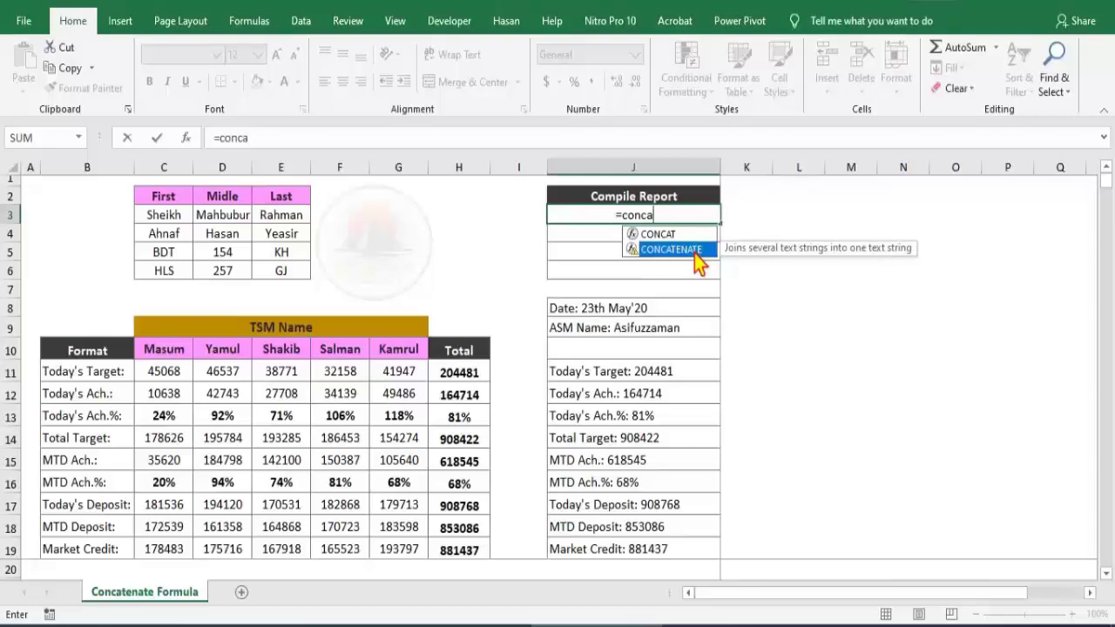
{"action": "double_click", "coordinate": [694, 251]}
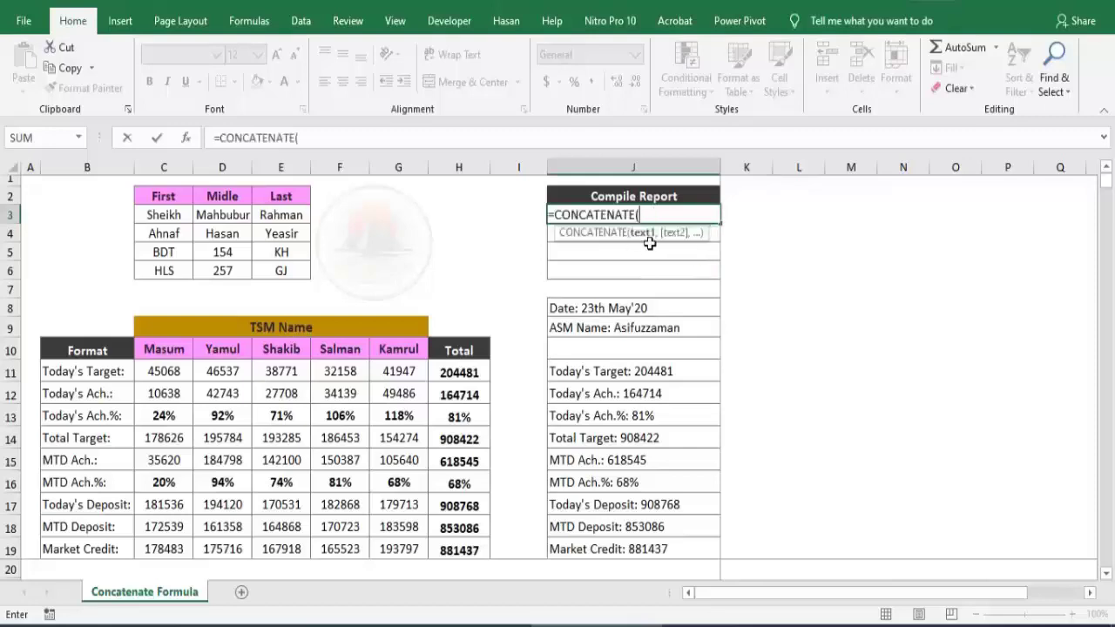
{"action": "left_click", "coordinate": [156, 213]}
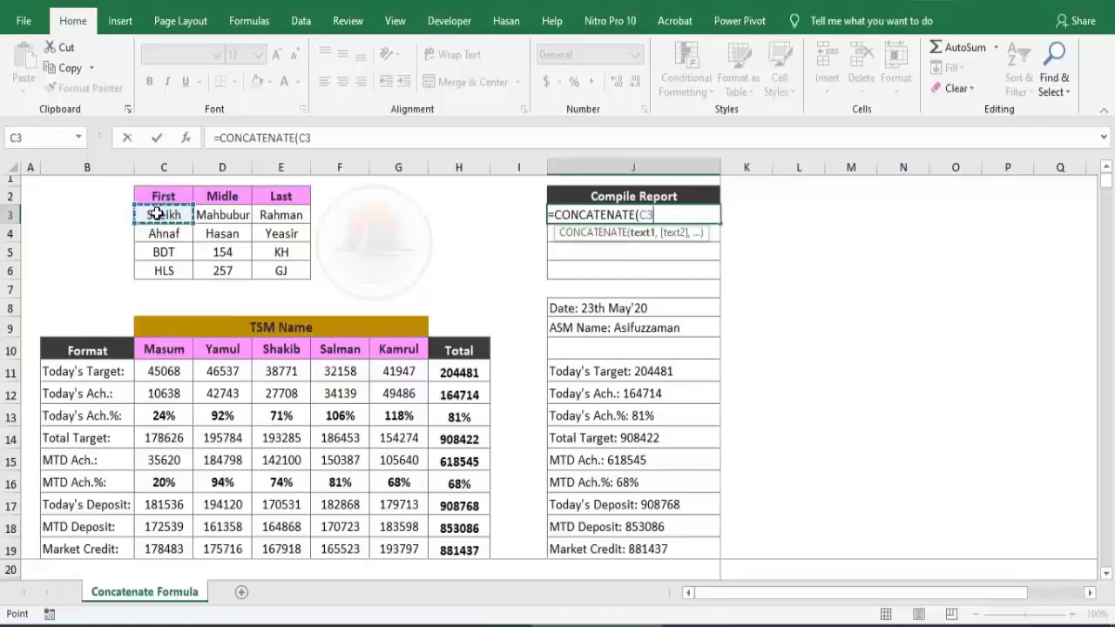
{"action": "type", "text": ","}
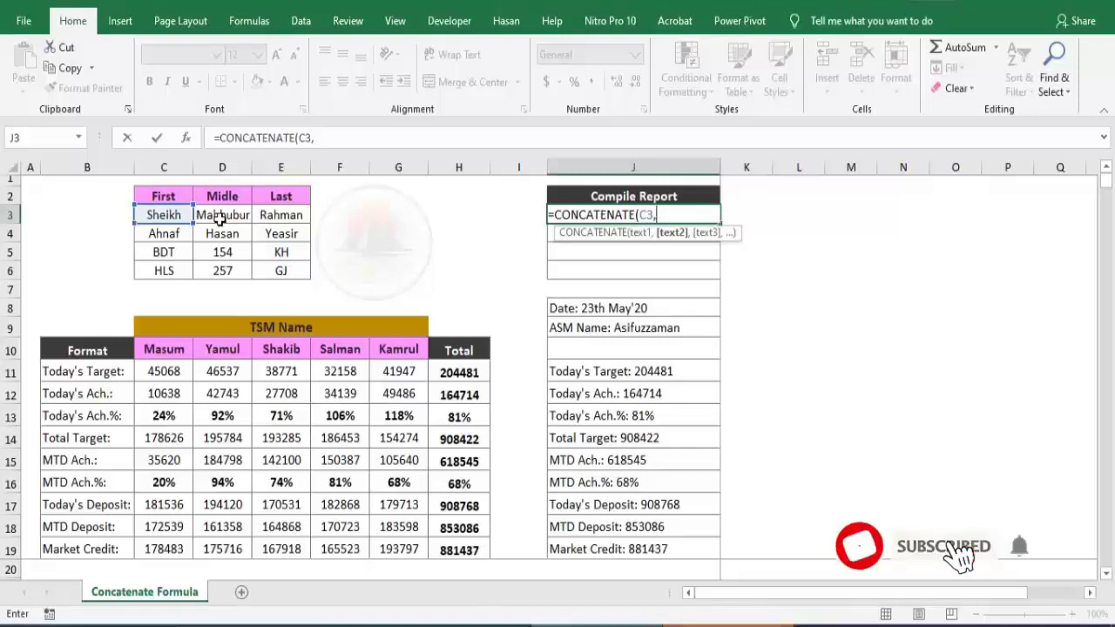
{"action": "type", "text": "\""}
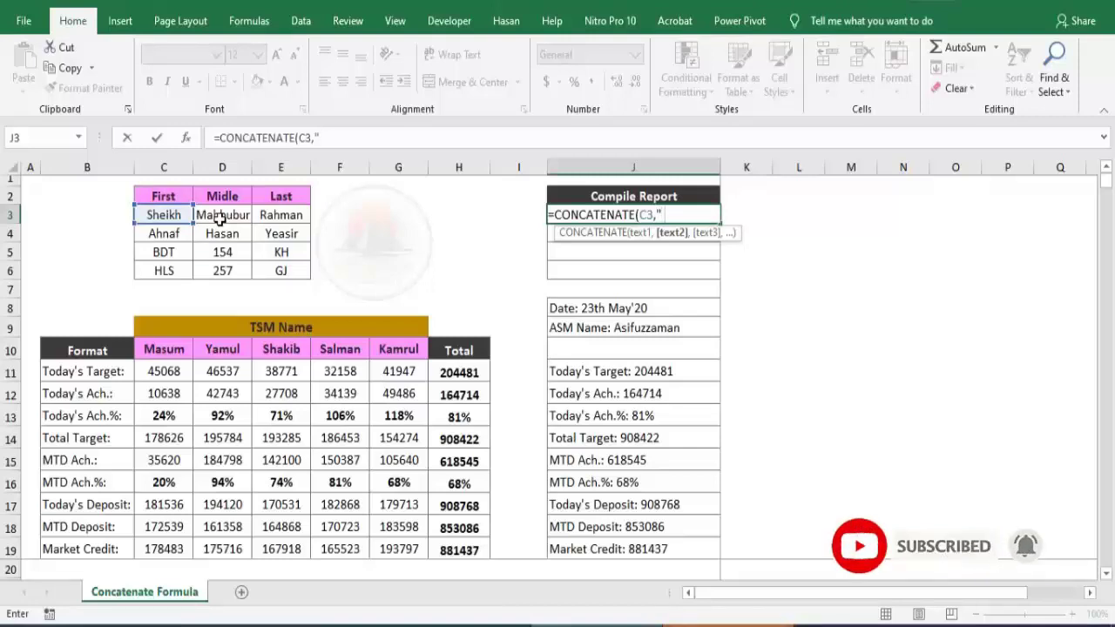
{"action": "type", "text": " \""}
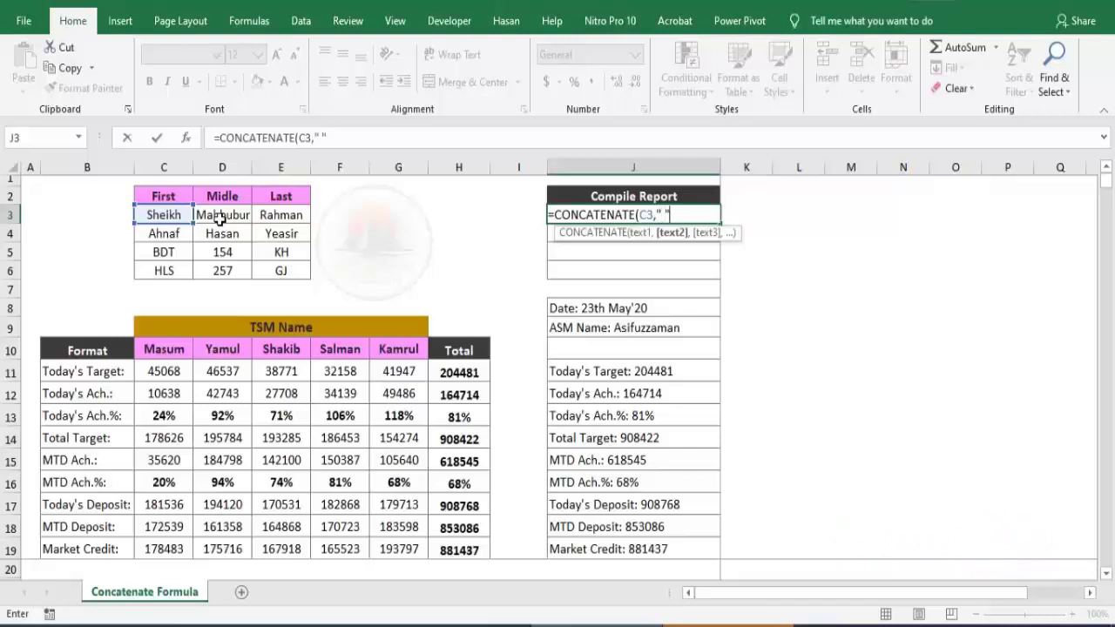
{"action": "type", "text": ","}
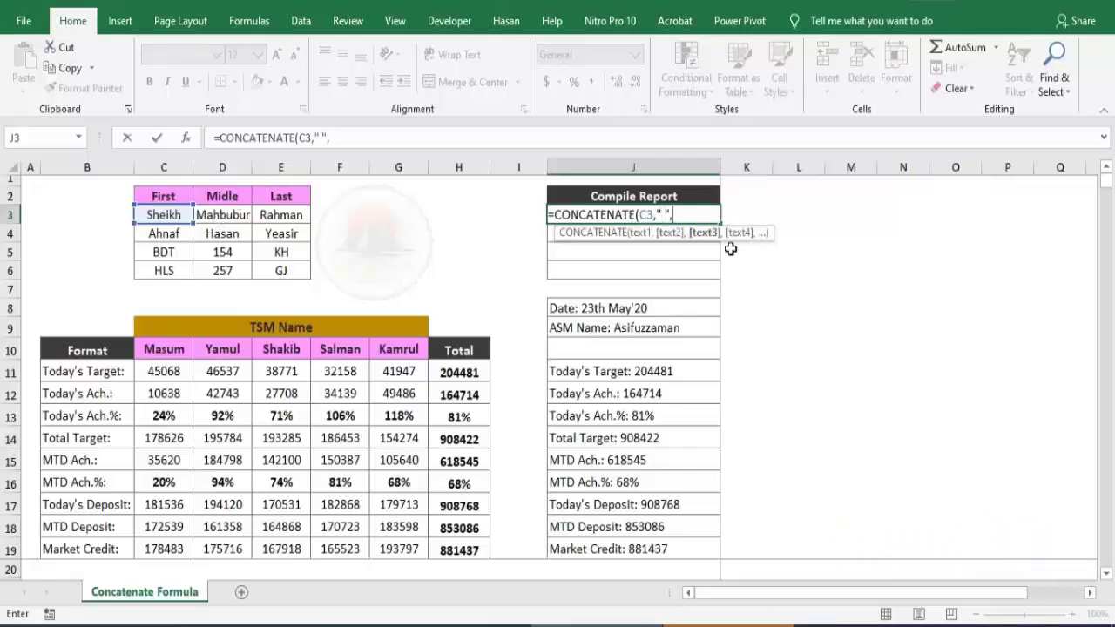
{"action": "left_click", "coordinate": [219, 216]}
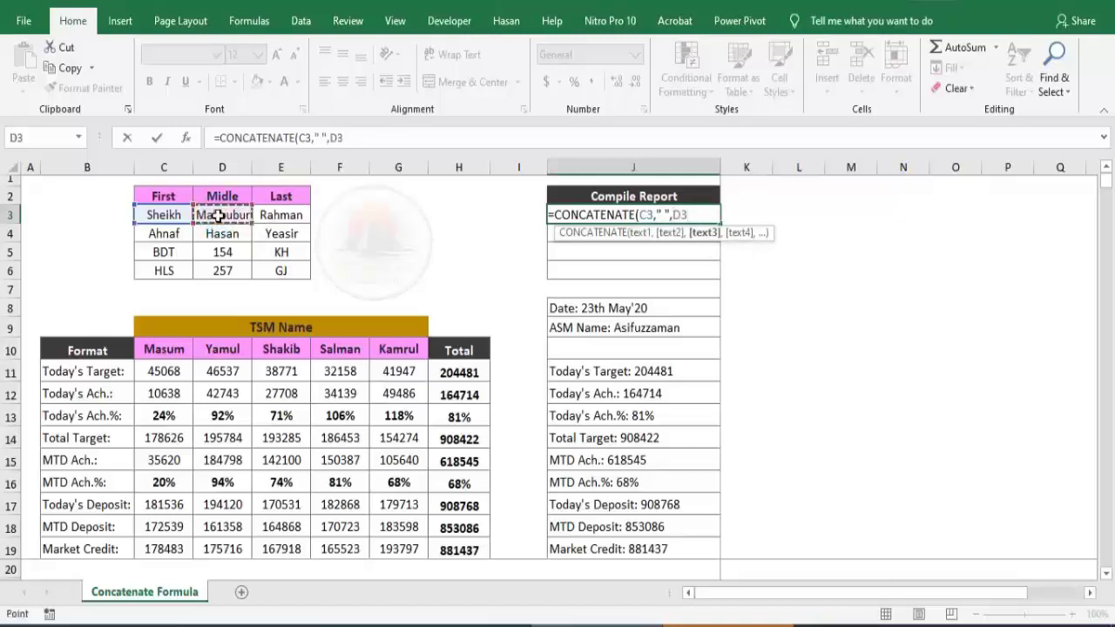
{"action": "type", "text": ","}
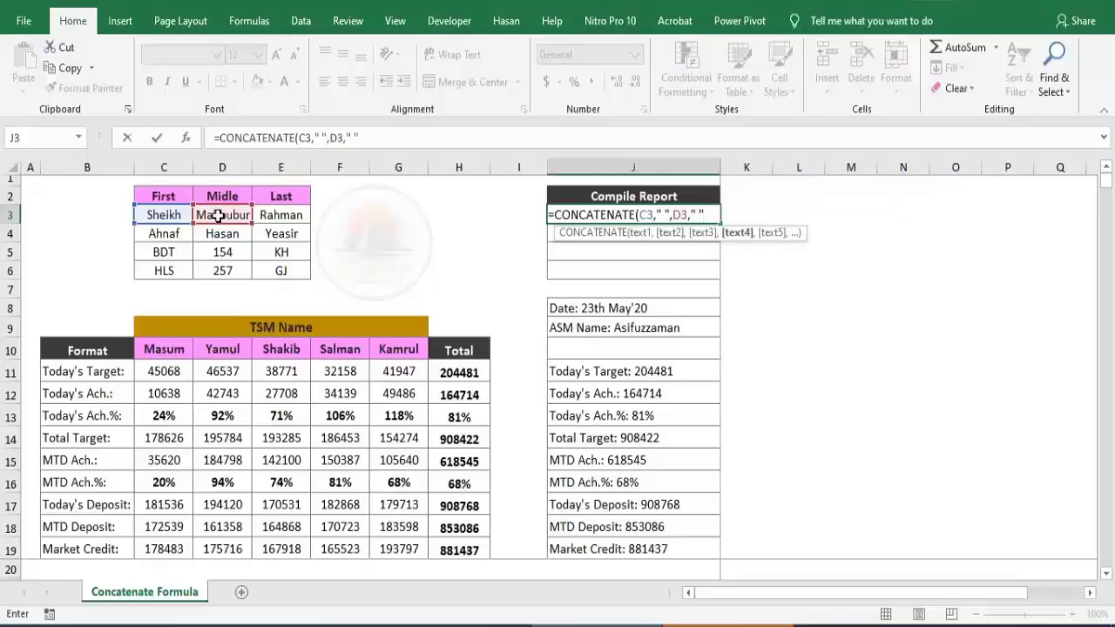
{"action": "type", "text": ","}
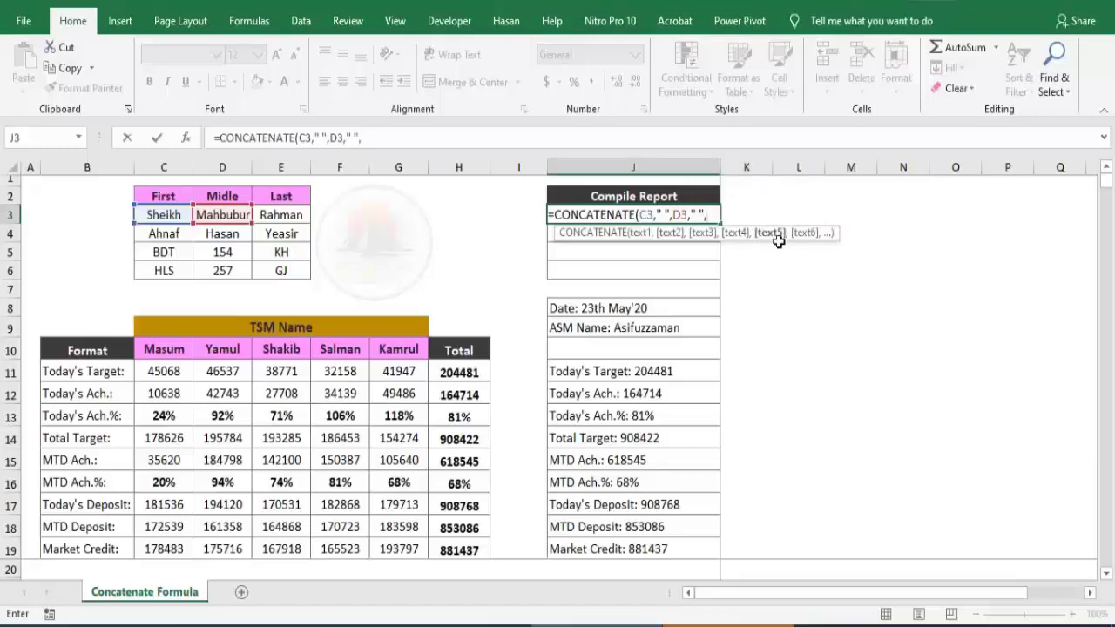
{"action": "left_click", "coordinate": [290, 219]}
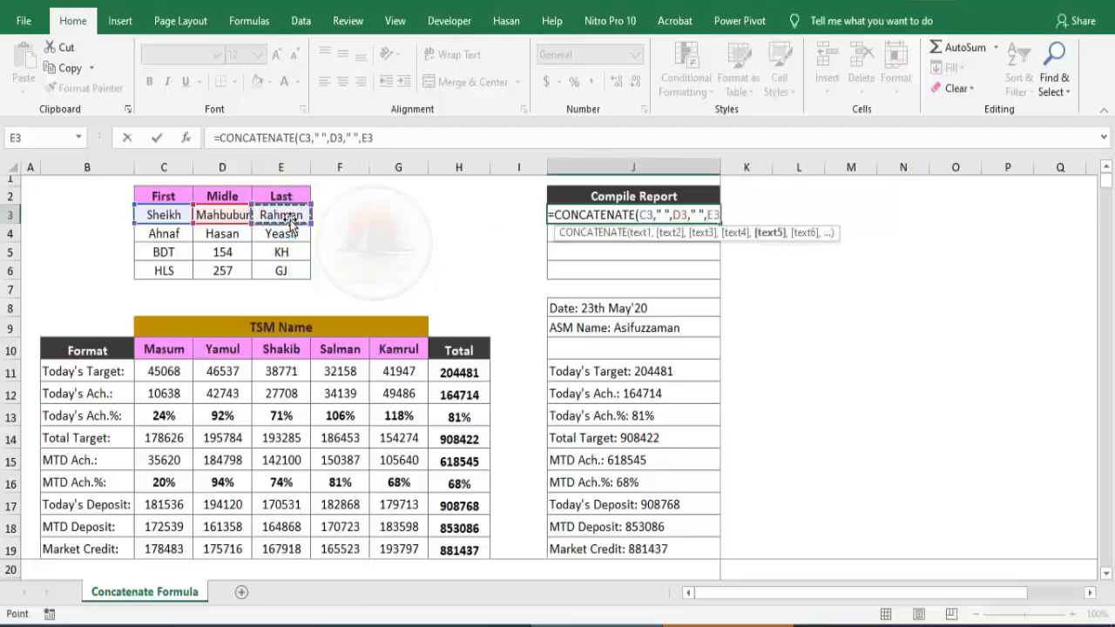
- Close and commit the J3 name formula, then fill it down to J6
{"action": "type", "text": ")"}
{"action": "key", "text": "Return"}
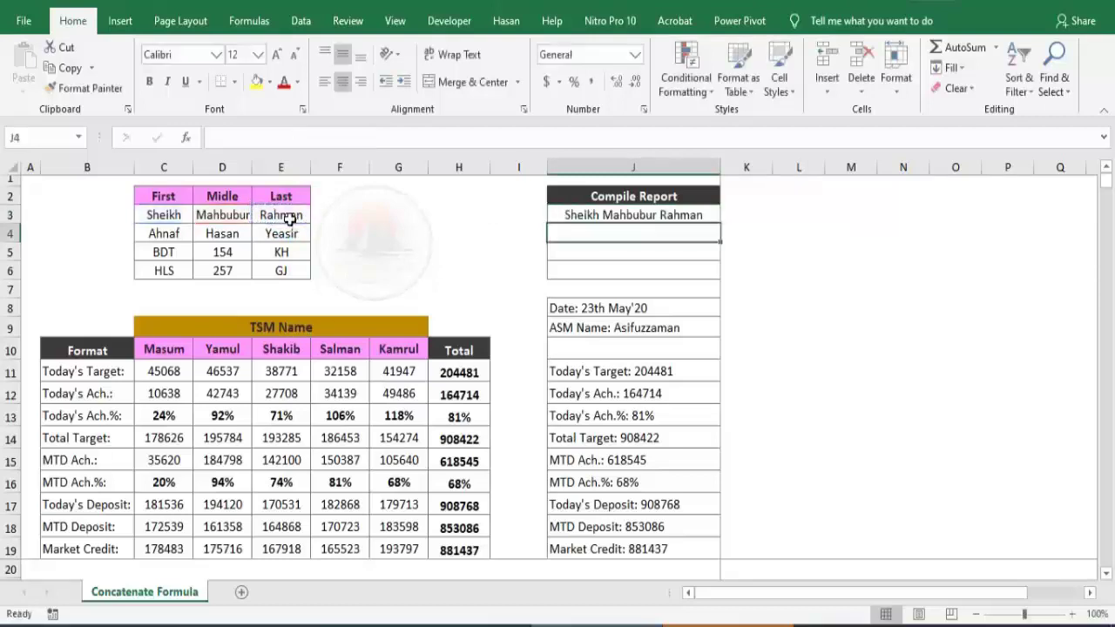
{"action": "left_click", "coordinate": [631, 218]}
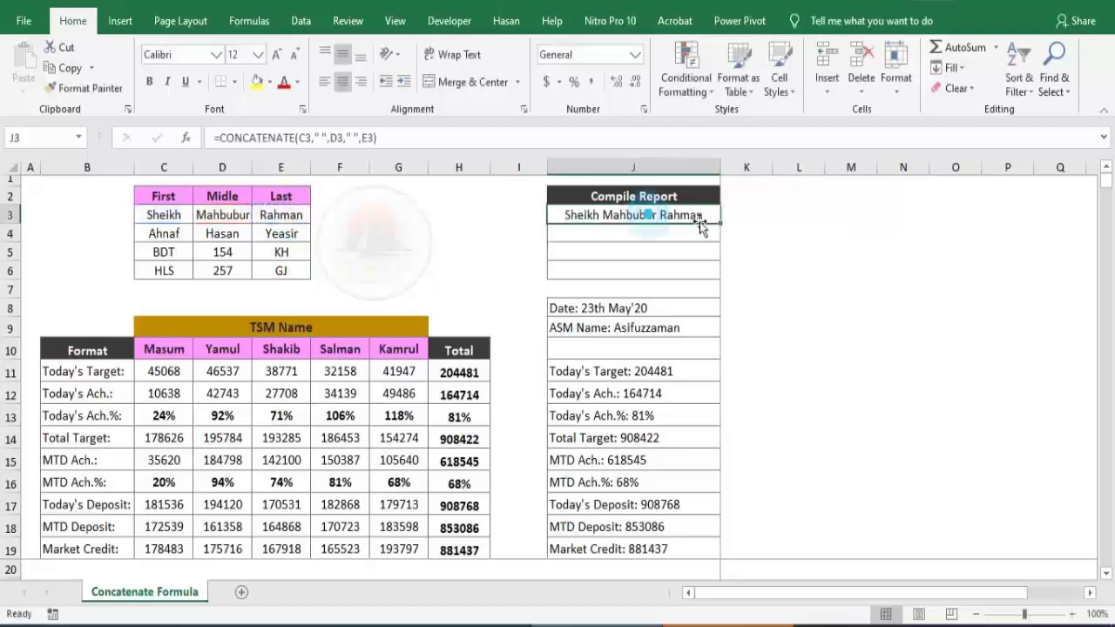
{"action": "left_click_drag", "start_coordinate": [720, 223], "coordinate": [720, 277]}
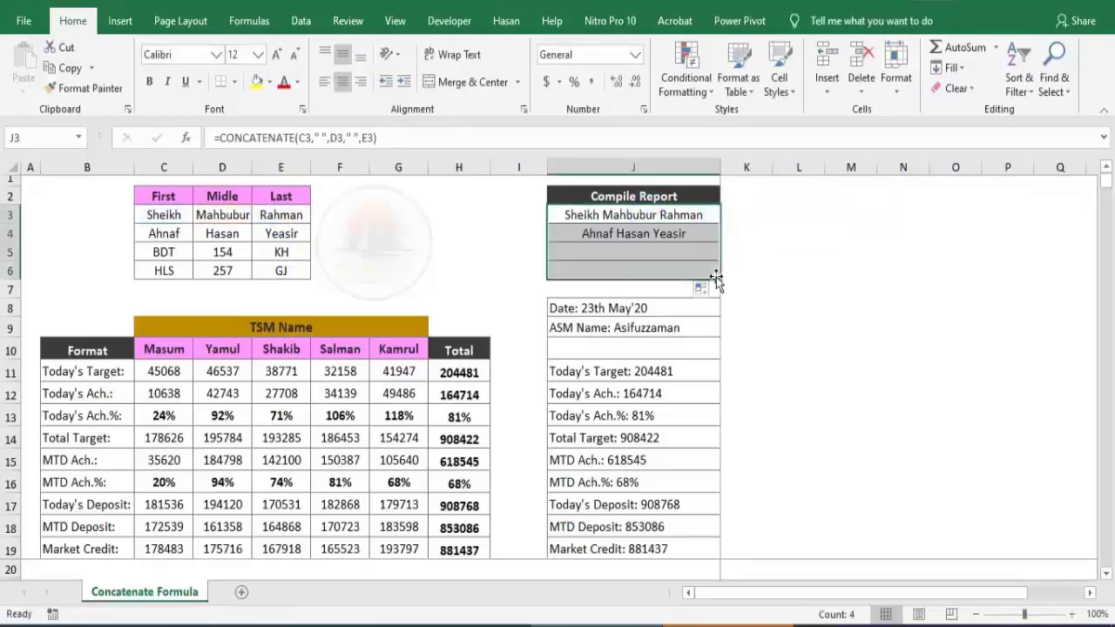
{"action": "left_click", "coordinate": [768, 249]}
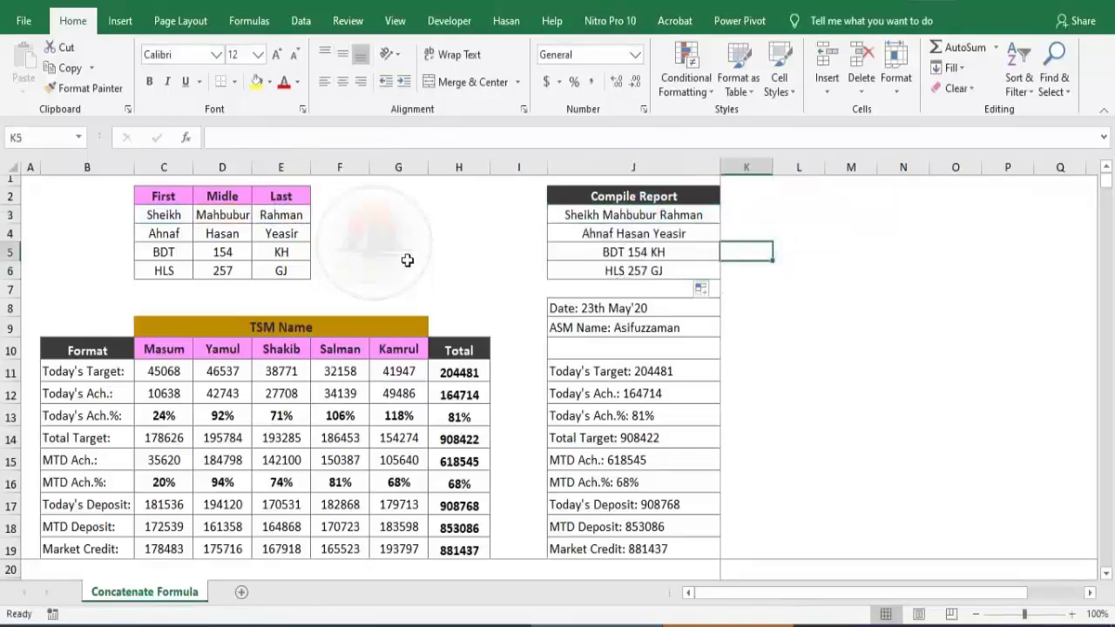
- Inspect the copied formulas in J4 and J5 and the row 5 source values BDT and 154
{"action": "left_click", "coordinate": [152, 213]}
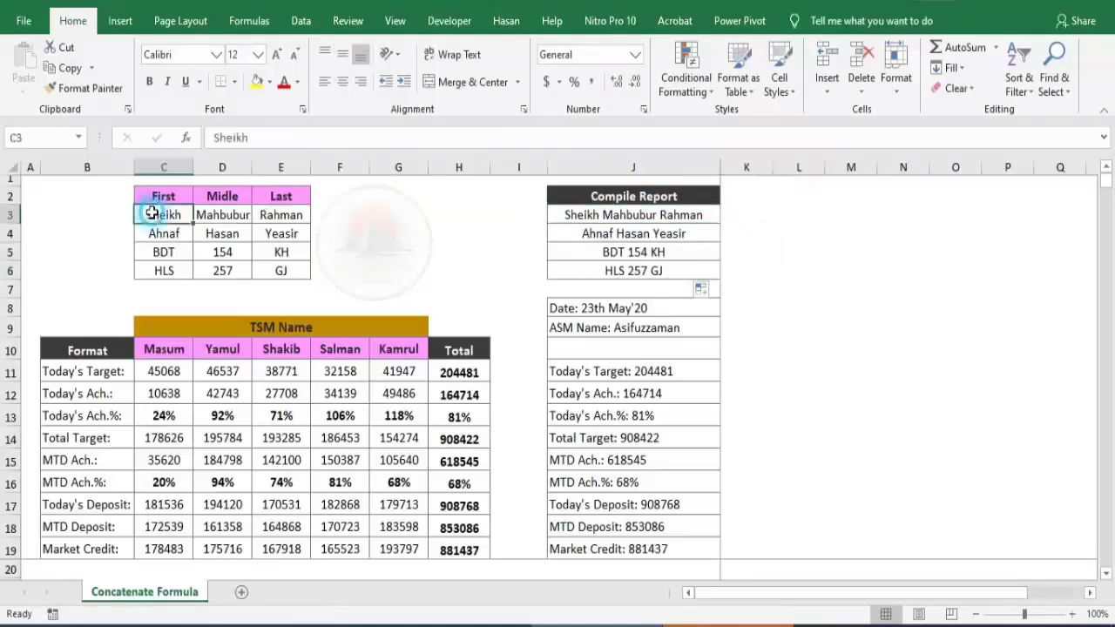
{"action": "left_click", "coordinate": [709, 234]}
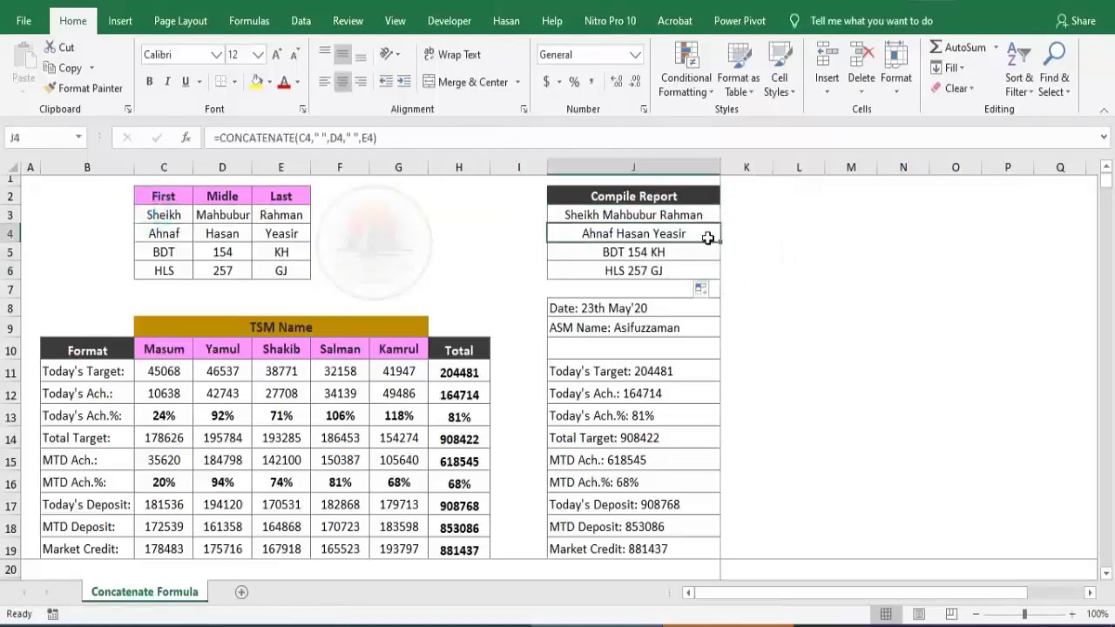
{"action": "left_click", "coordinate": [709, 253]}
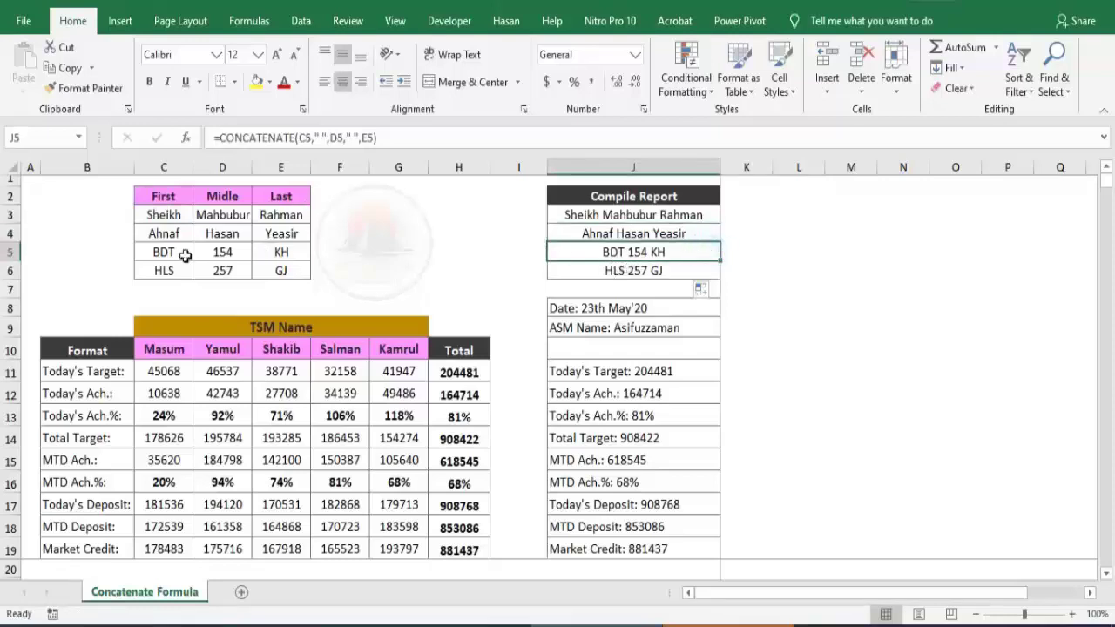
{"action": "left_click", "coordinate": [160, 252]}
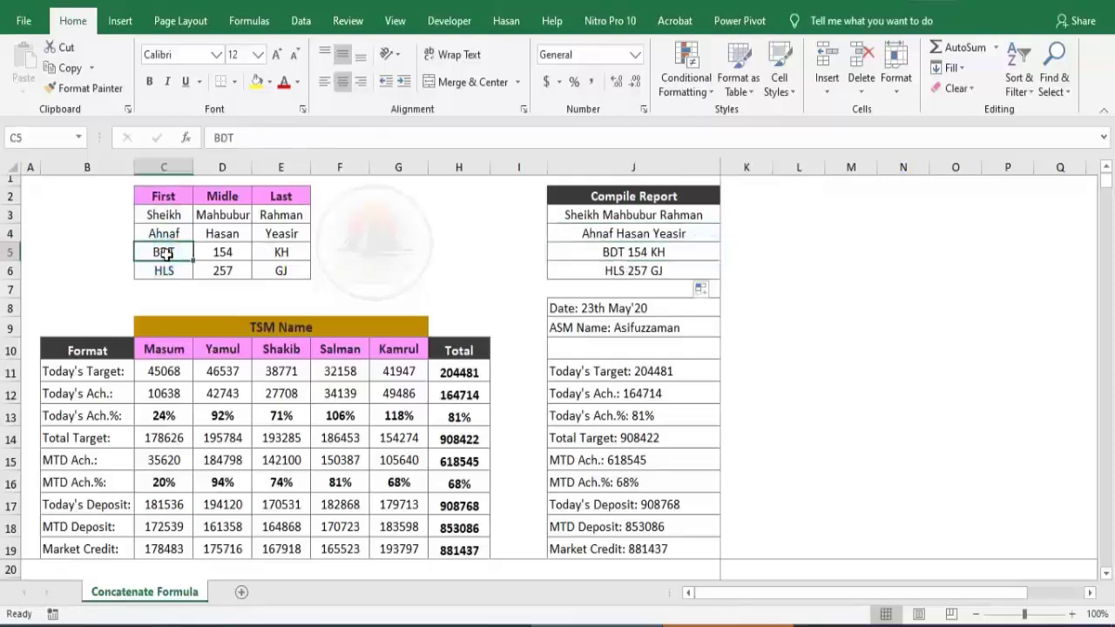
{"action": "left_click", "coordinate": [222, 253]}
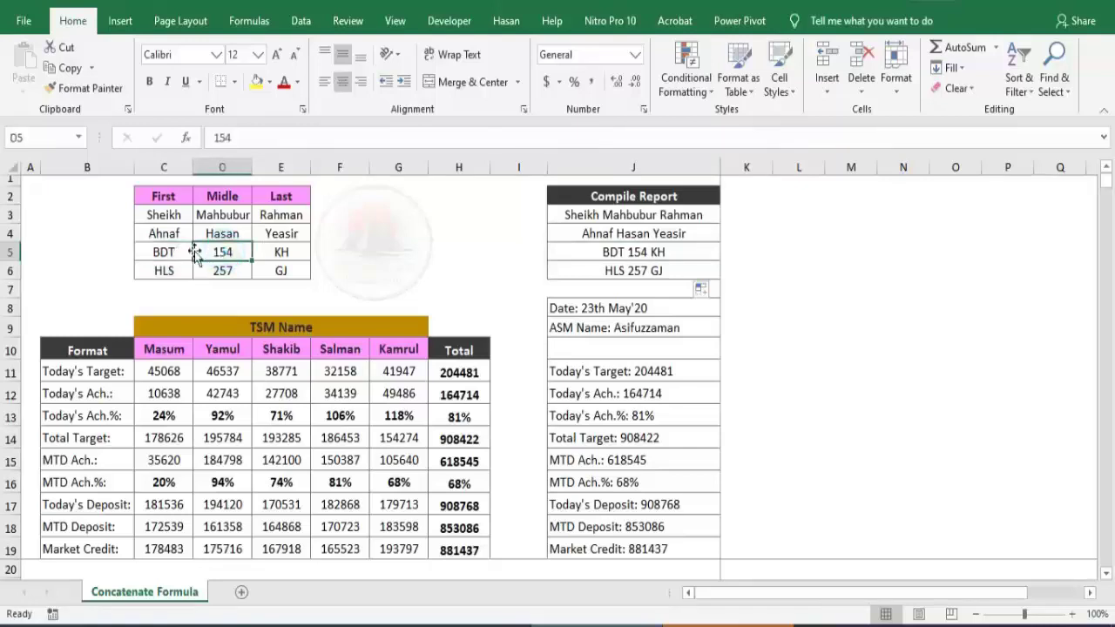
{"action": "left_click", "coordinate": [610, 252]}
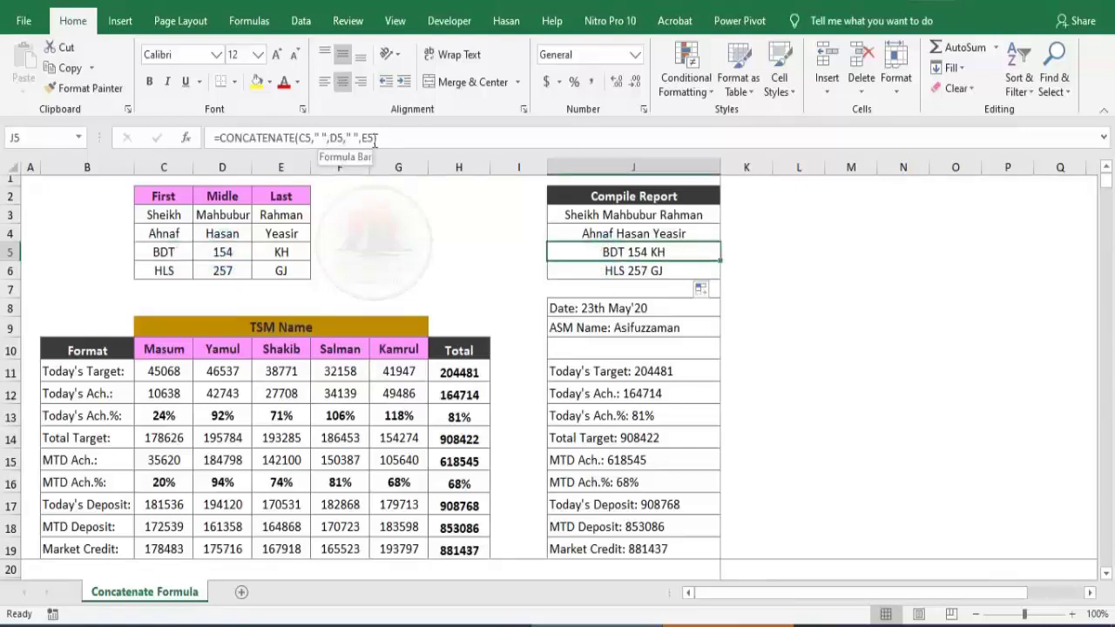
- Replace J5 with =CONCATENATE(C5,D5,E5), showing BDT154KH
{"action": "key", "text": "Delete"}
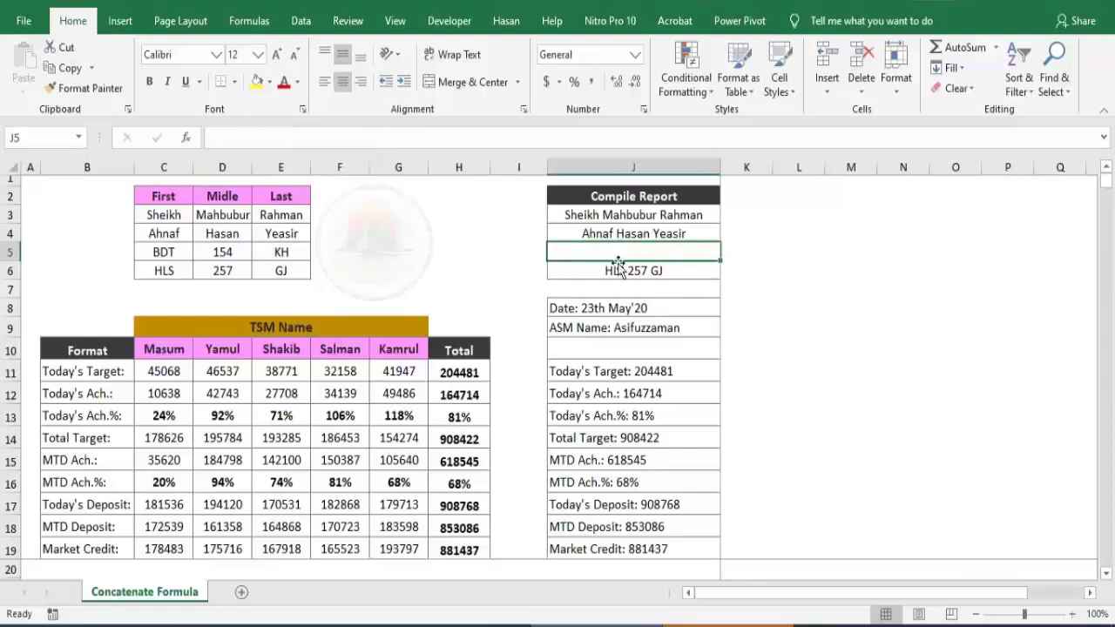
{"action": "type", "text": "=con"}
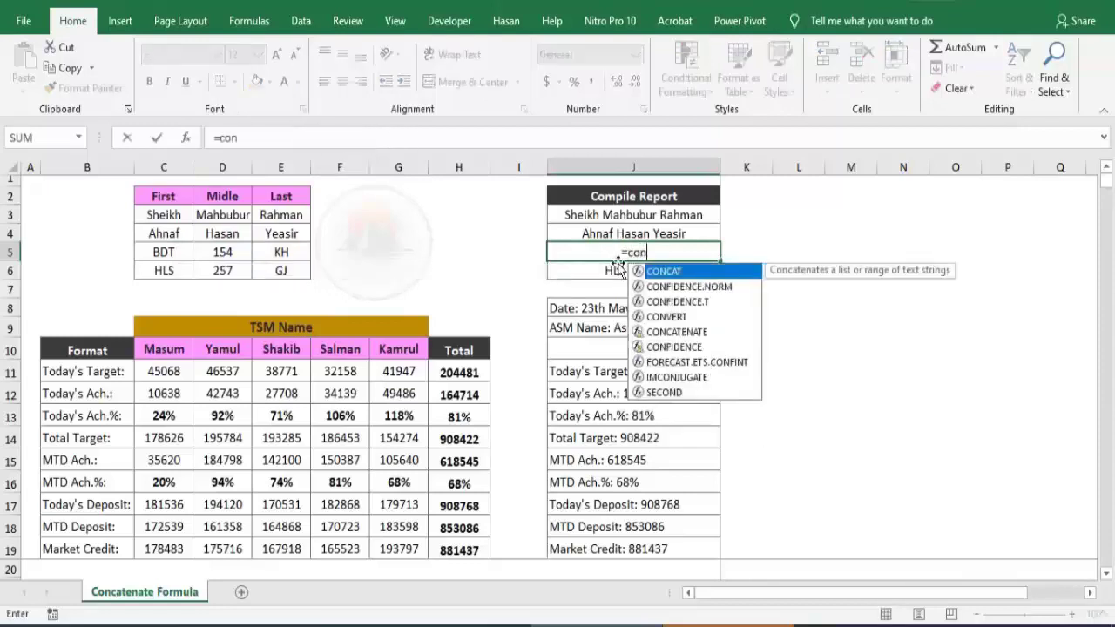
{"action": "type", "text": "c"}
{"action": "key", "text": "Down"}
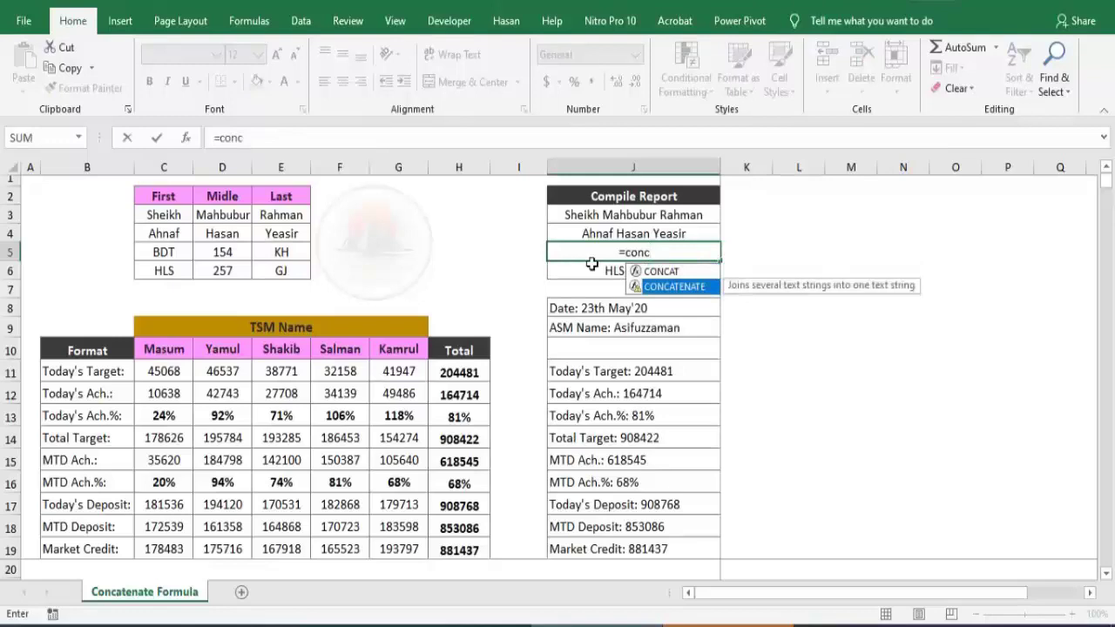
{"action": "double_click", "coordinate": [707, 288]}
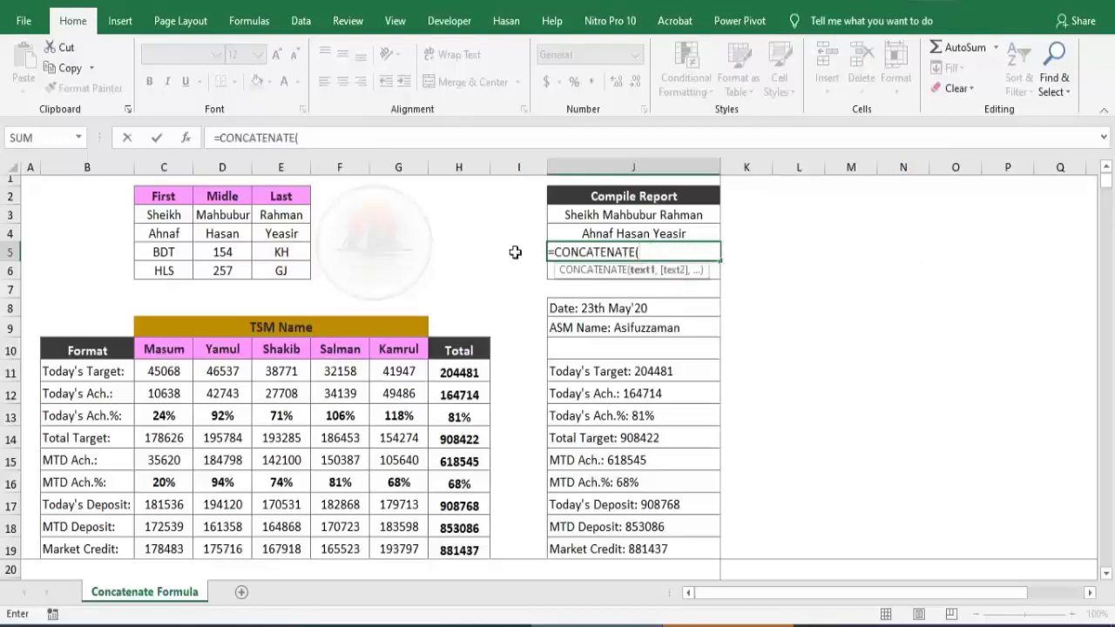
{"action": "left_click", "coordinate": [171, 253]}
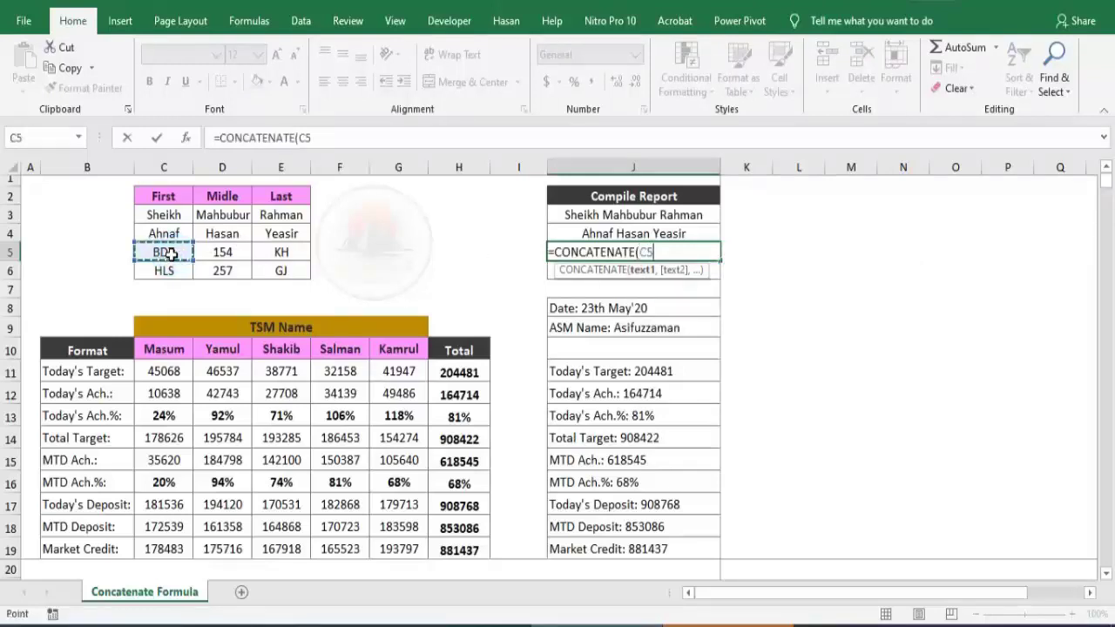
{"action": "type", "text": ","}
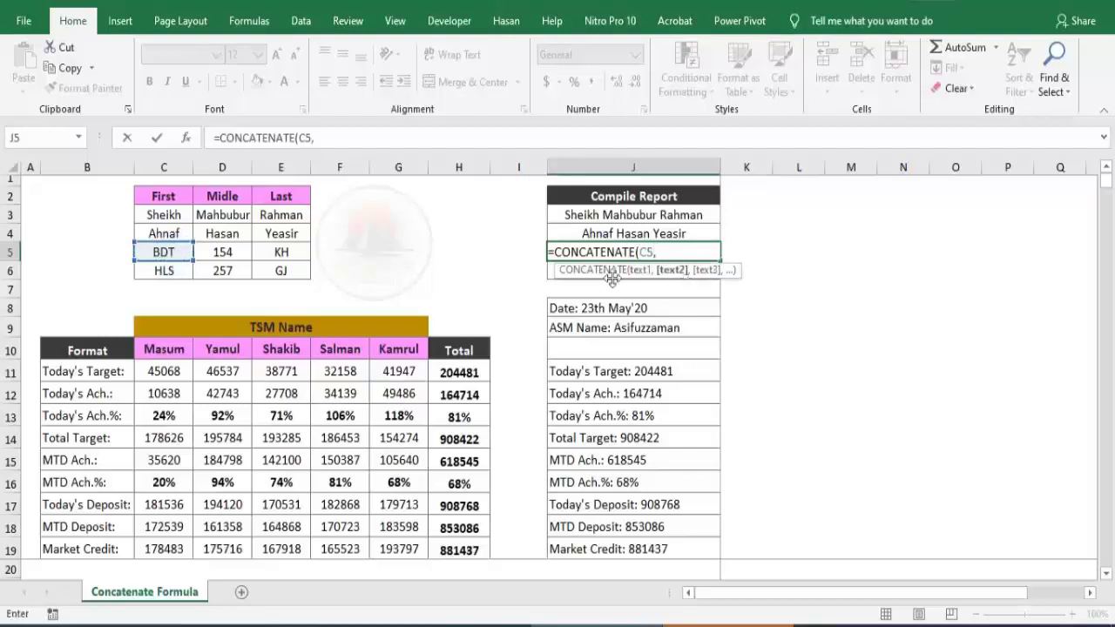
{"action": "left_click", "coordinate": [226, 251]}
{"action": "type", "text": ","}
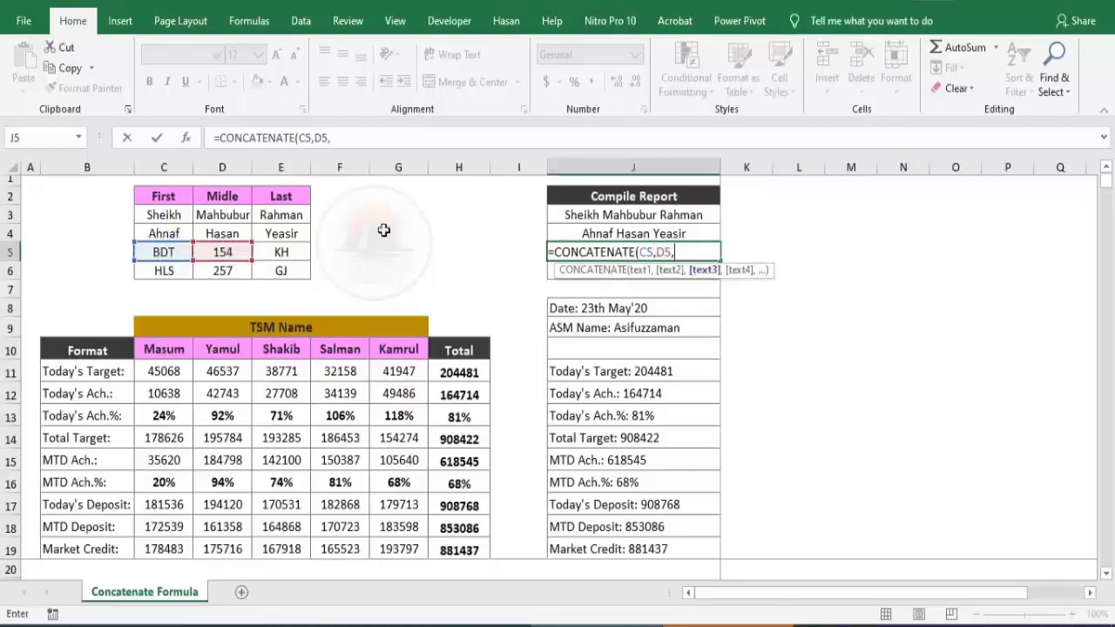
{"action": "left_click", "coordinate": [288, 252]}
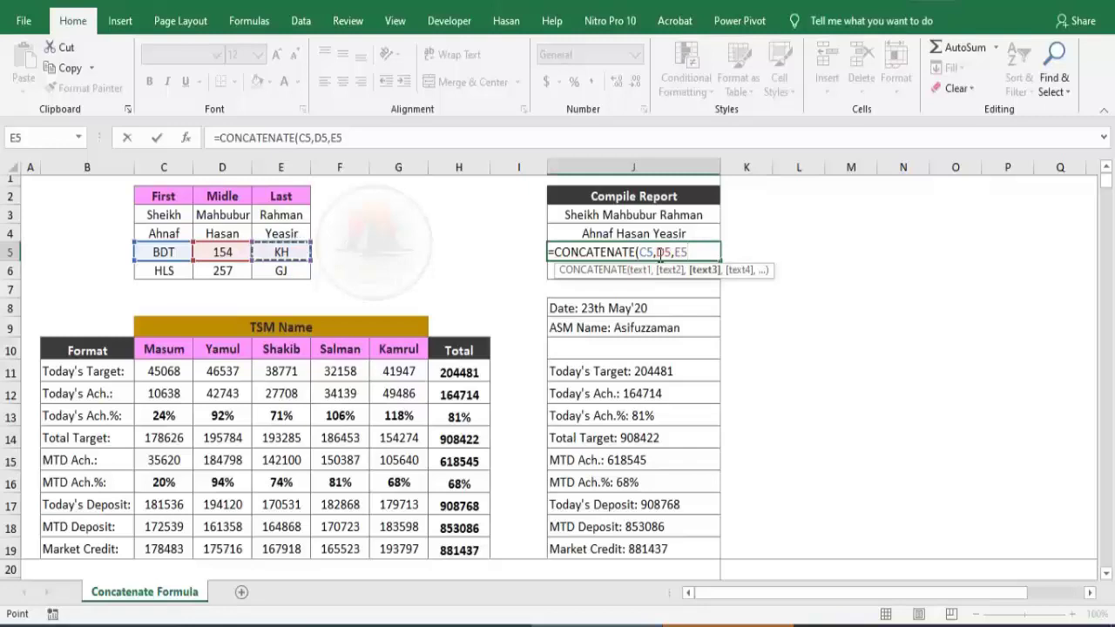
{"action": "type", "text": ")"}
{"action": "key", "text": "Return"}
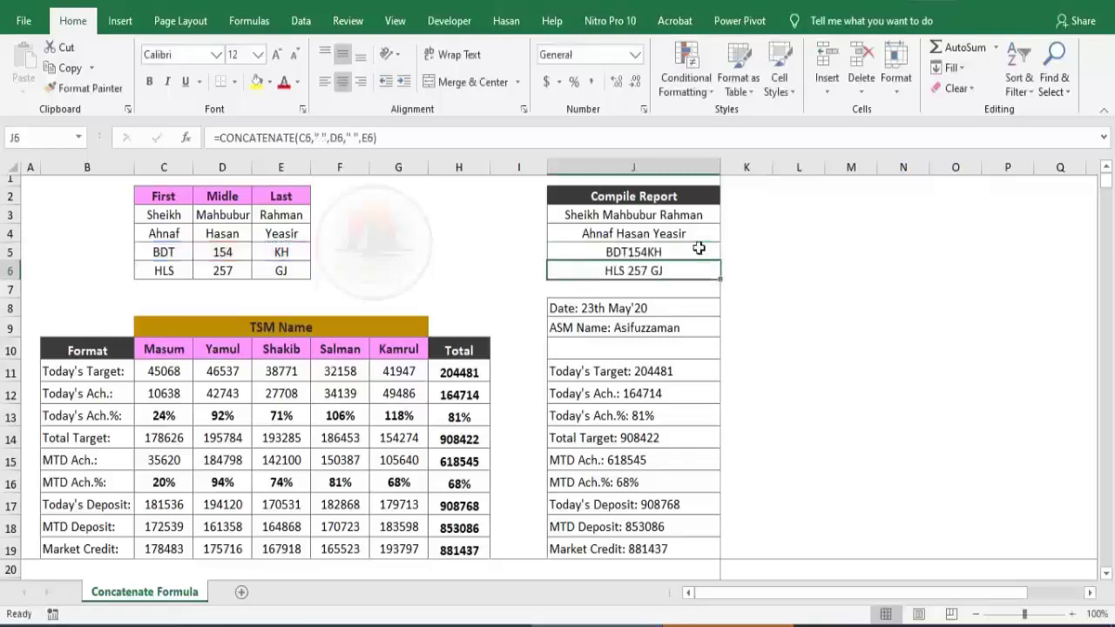
- Fill the J5 formula down to J6 to show HLS257GJ, then select the TSM table B9:H19
{"action": "left_click", "coordinate": [662, 253]}
{"action": "left_click_drag", "start_coordinate": [720, 260], "coordinate": [718, 276]}
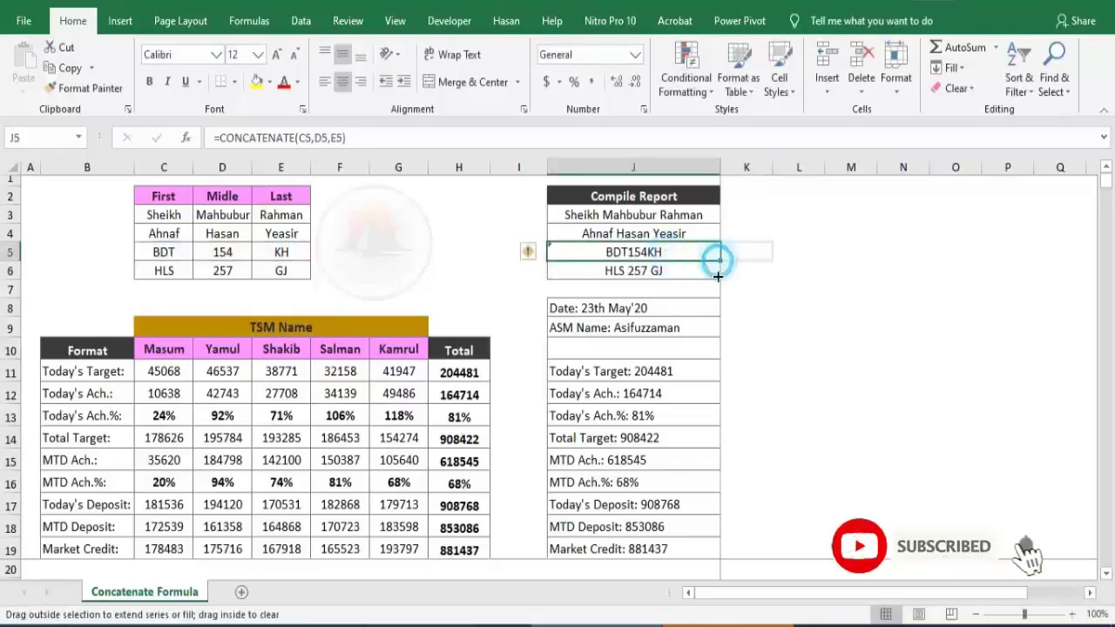
{"action": "left_click", "coordinate": [759, 271]}
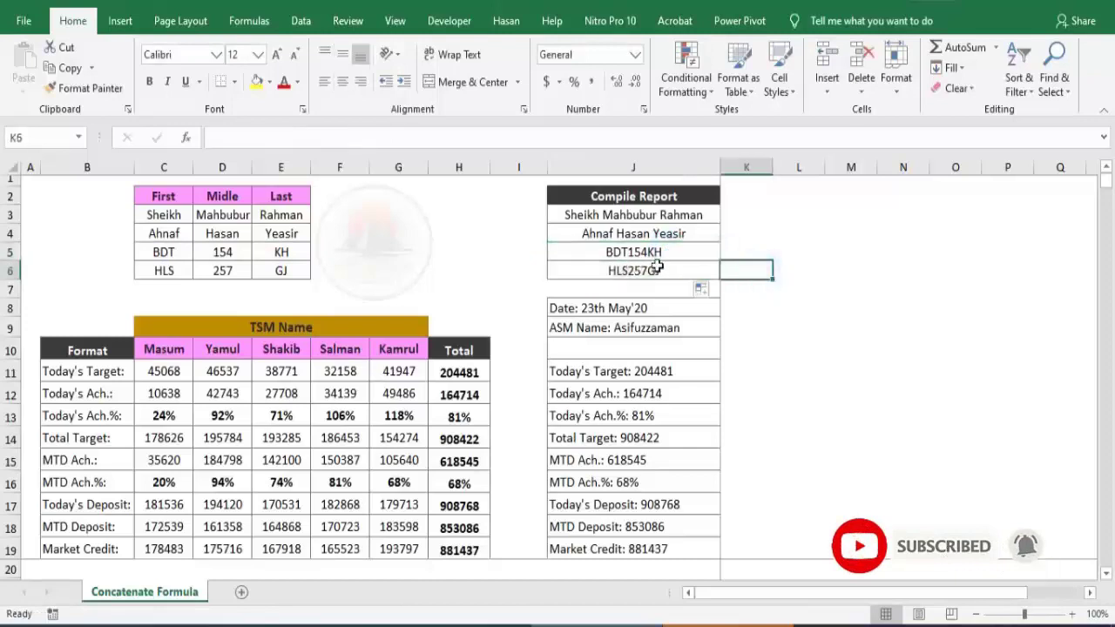
{"action": "left_click_drag", "start_coordinate": [153, 356], "coordinate": [459, 549]}
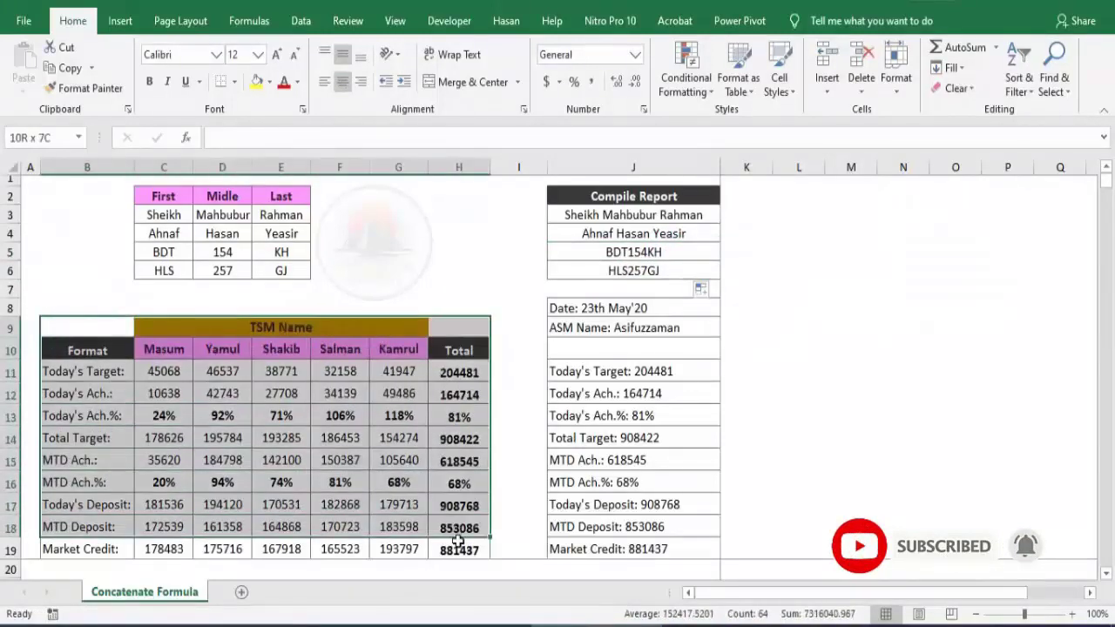
- Point out the TSM names Masum, Yamul, Shakib and Kamrul
{"action": "left_click", "coordinate": [171, 350]}
{"action": "left_click", "coordinate": [228, 356]}
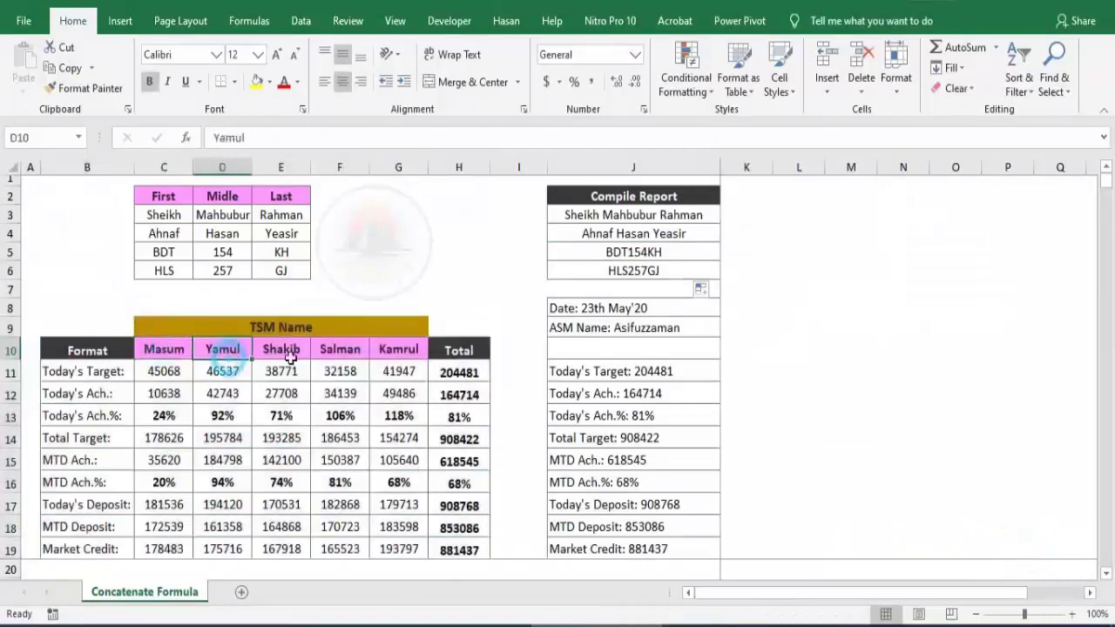
{"action": "left_click", "coordinate": [290, 357]}
{"action": "left_click", "coordinate": [384, 351]}
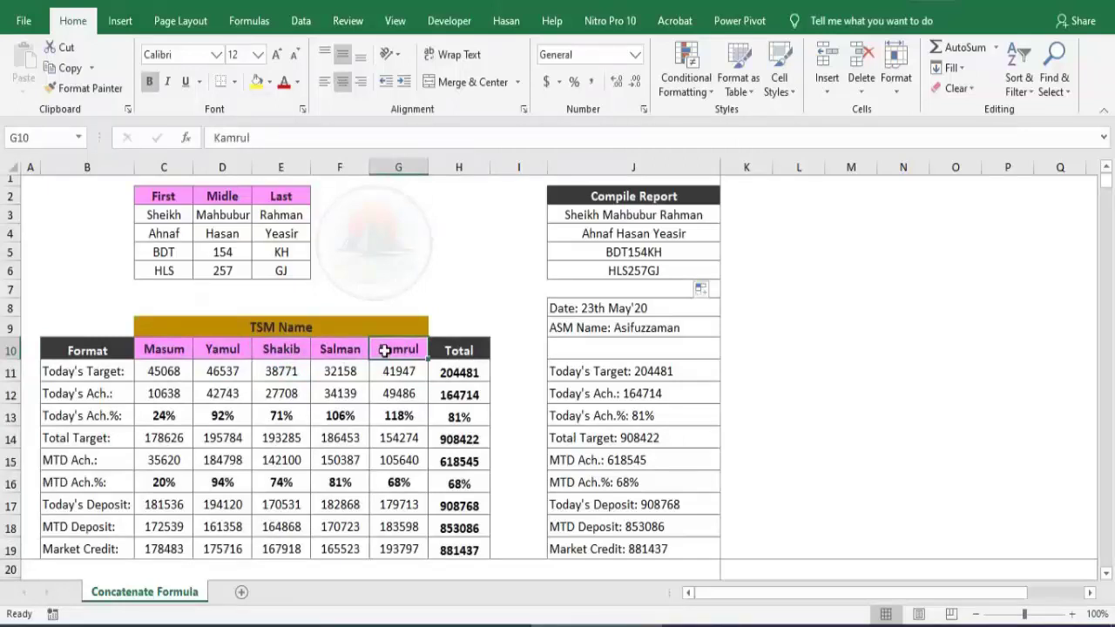
- Select the report lines J8:J19 and switch to the WeChat chat with Alt+Tab
{"action": "left_click", "coordinate": [576, 310]}
{"action": "left_click_drag", "start_coordinate": [575, 311], "coordinate": [615, 549]}
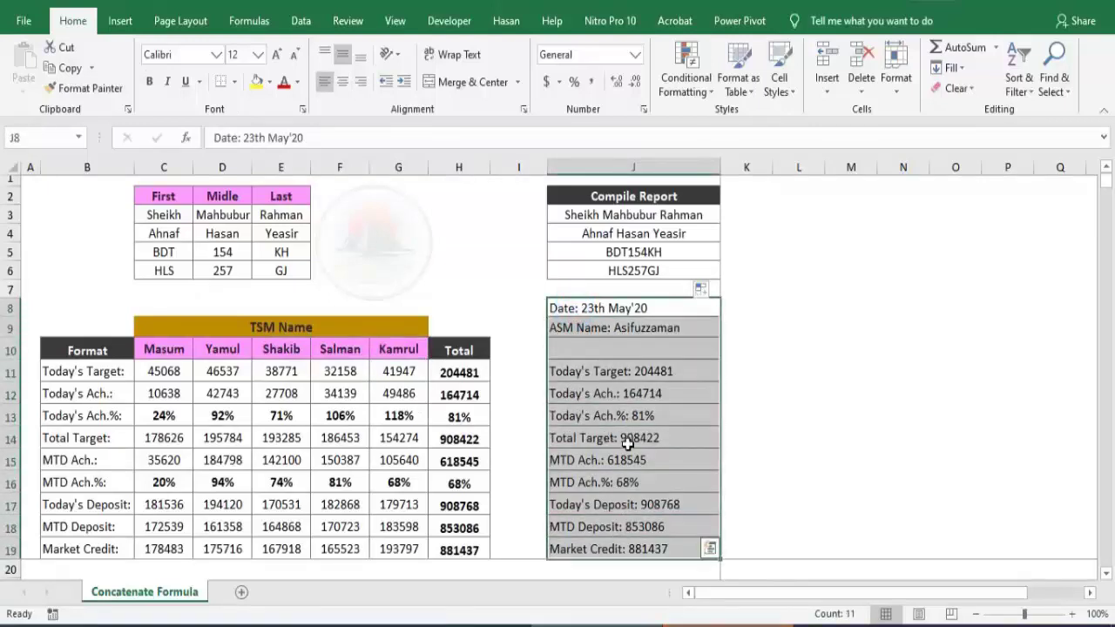
{"action": "key", "text": "alt+Tab"}
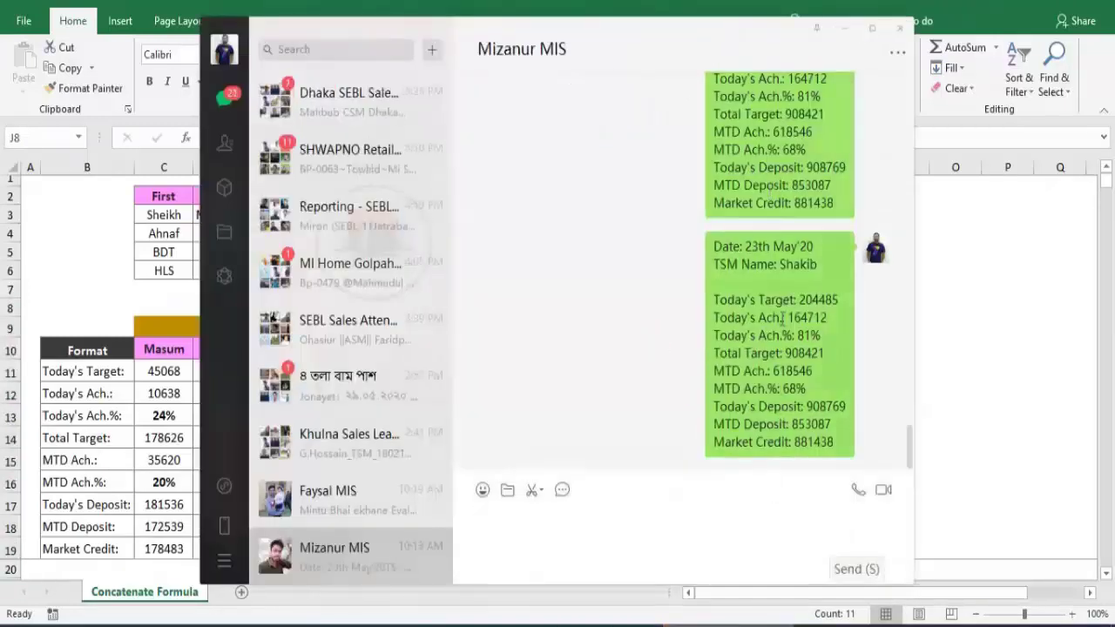
- Minimize WeChat, clear report lines J11:J19, and check the Today's Target: label in B11
{"action": "left_click", "coordinate": [845, 28]}
{"action": "left_click_drag", "start_coordinate": [610, 372], "coordinate": [610, 549]}
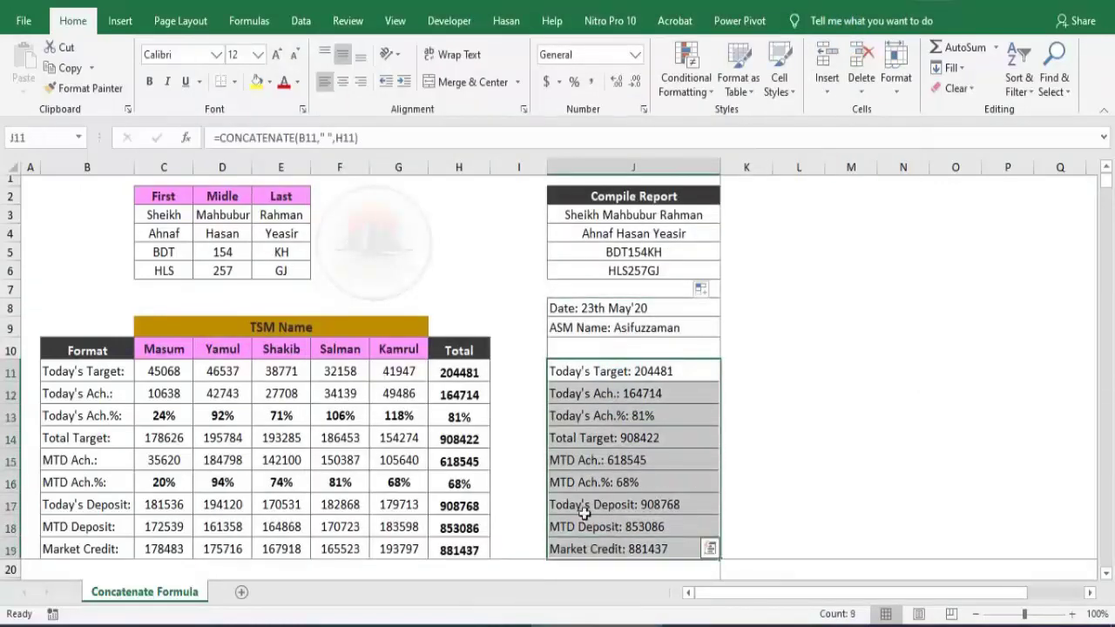
{"action": "key", "text": "Delete"}
{"action": "left_click", "coordinate": [658, 370]}
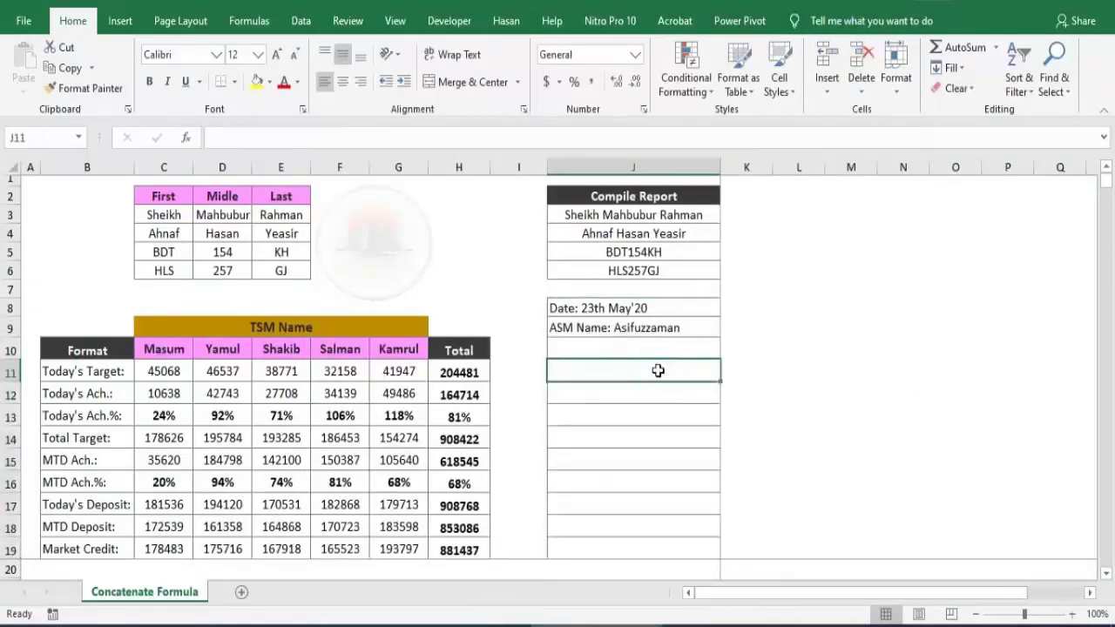
{"action": "left_click", "coordinate": [112, 370]}
- Bring WeChat back, scroll up through earlier sent reports, then minimize it again
{"action": "key", "text": "alt+Tab"}
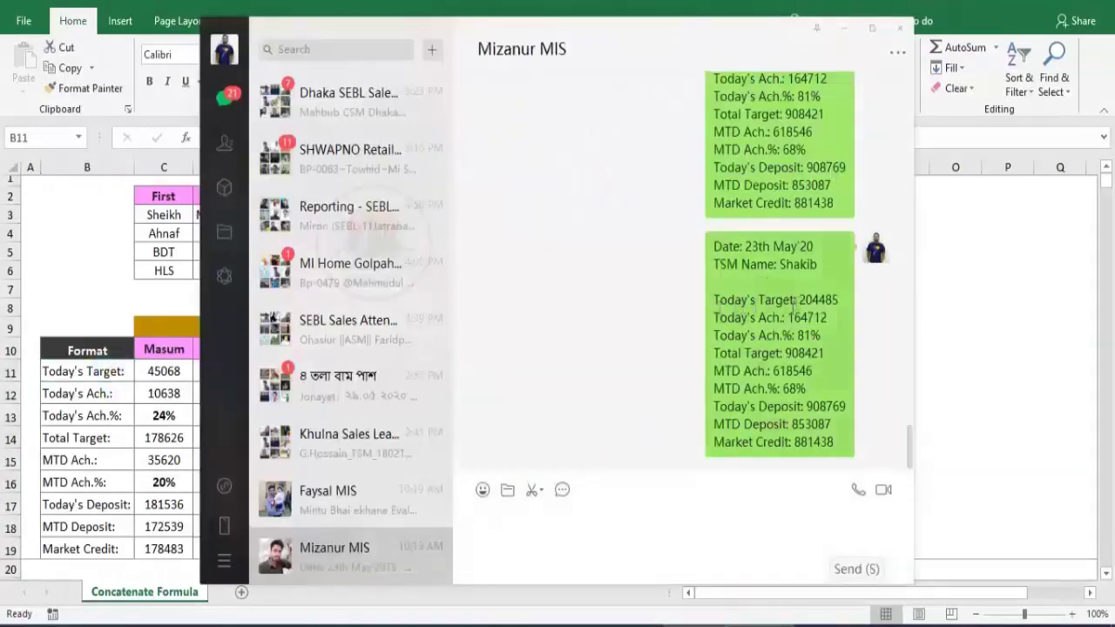
{"action": "scroll", "coordinate": [738, 342], "scroll_direction": "up", "scroll_amount": 1}
{"action": "scroll", "coordinate": [740, 305], "scroll_direction": "up", "scroll_amount": 1}
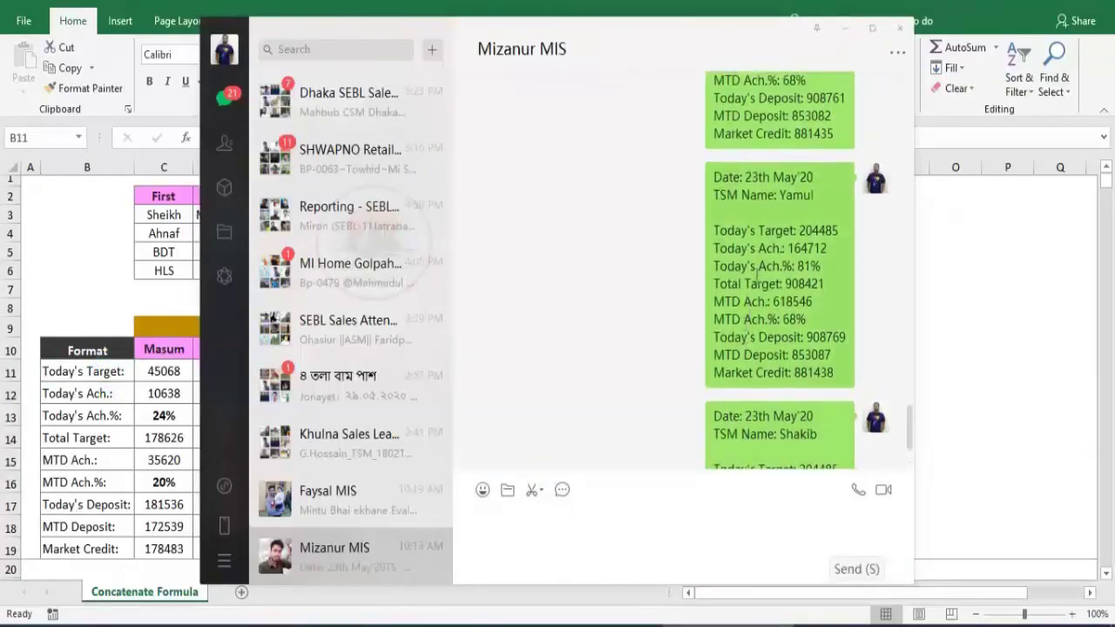
{"action": "scroll", "coordinate": [742, 262], "scroll_direction": "up", "scroll_amount": 1}
{"action": "scroll", "coordinate": [746, 203], "scroll_direction": "up", "scroll_amount": 1}
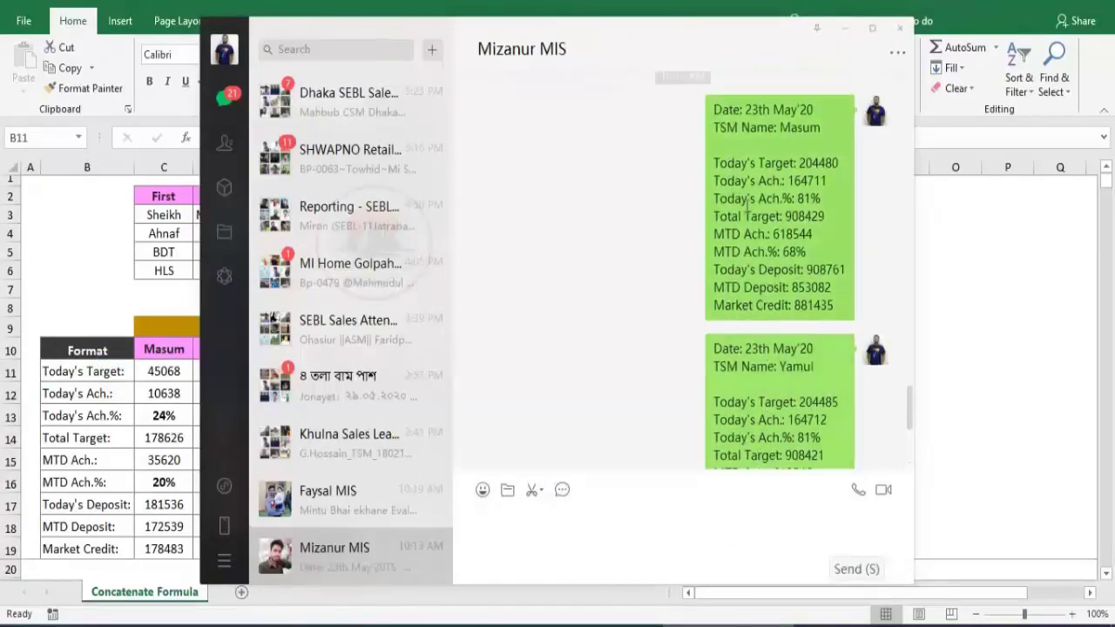
{"action": "left_click", "coordinate": [844, 28]}
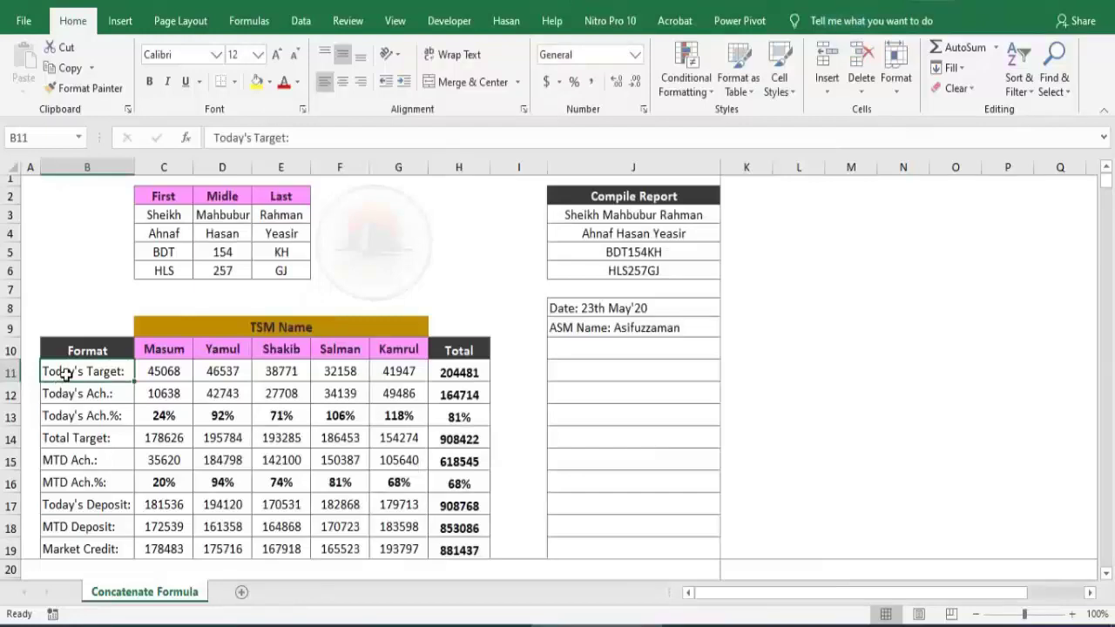
{"action": "left_click_drag", "start_coordinate": [61, 373], "coordinate": [78, 550]}
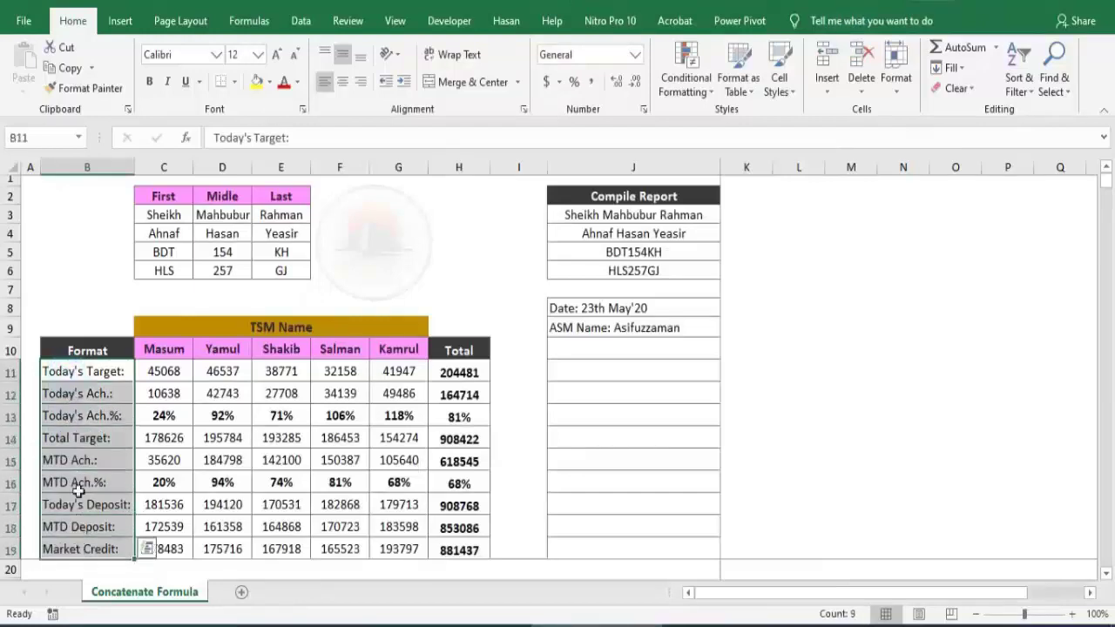
{"action": "left_click", "coordinate": [86, 547]}
{"action": "left_click", "coordinate": [102, 372]}
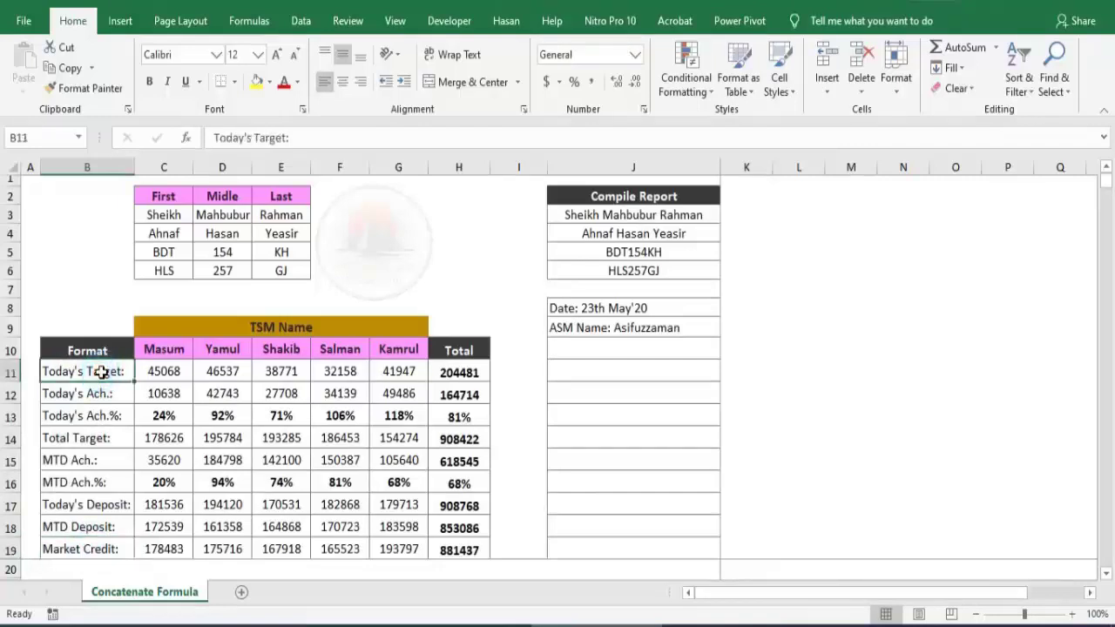
{"action": "left_click", "coordinate": [164, 352]}
{"action": "left_click", "coordinate": [236, 352]}
{"action": "left_click", "coordinate": [281, 352]}
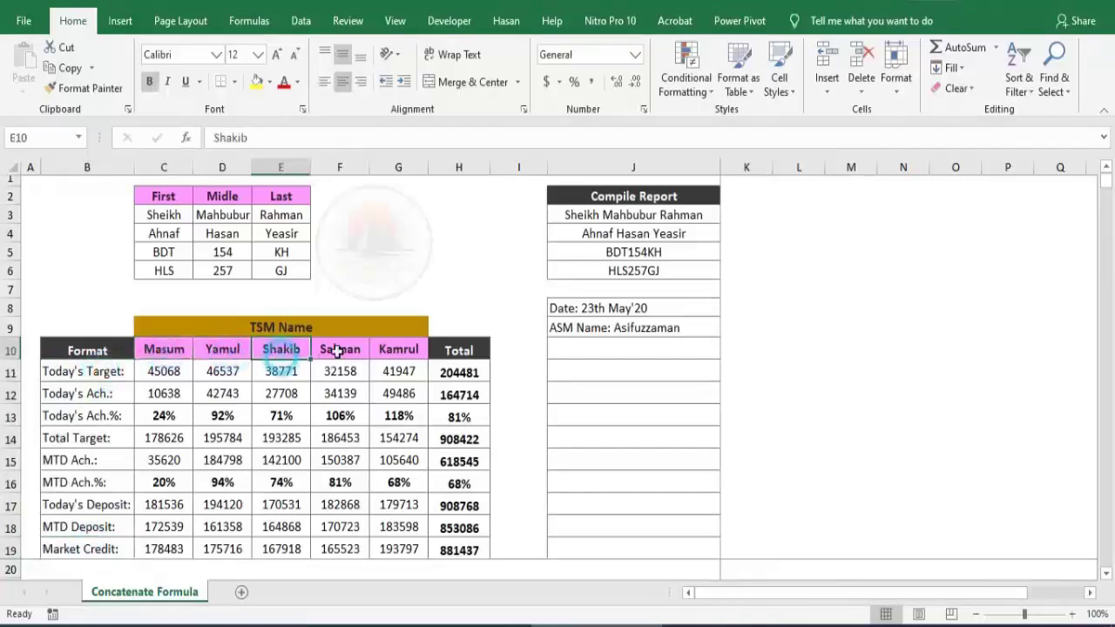
{"action": "left_click", "coordinate": [340, 352]}
{"action": "left_click", "coordinate": [406, 351]}
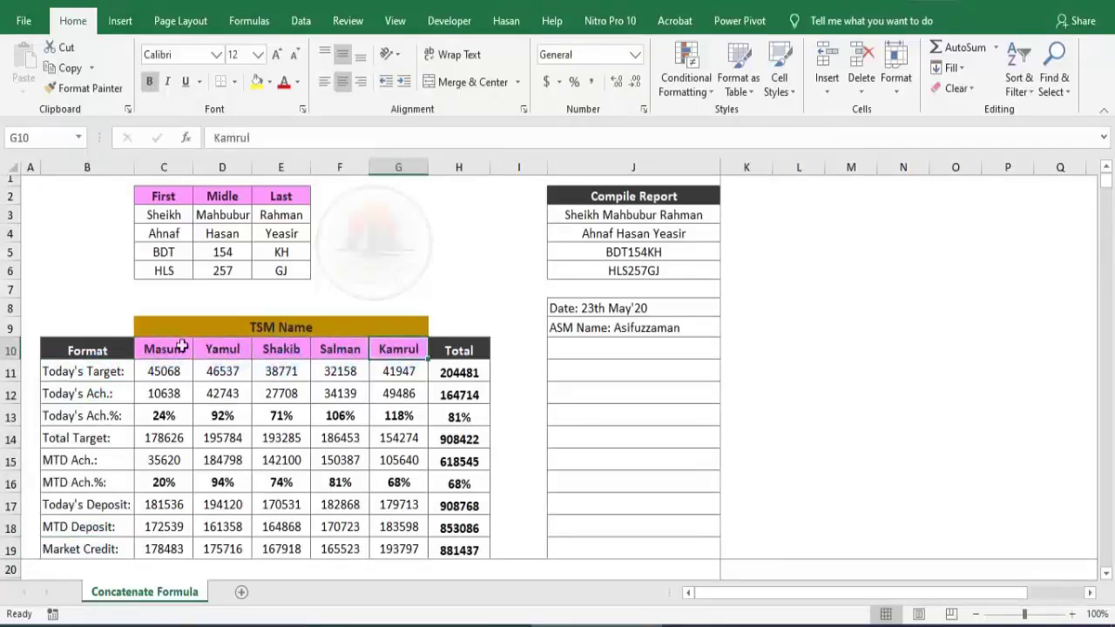
{"action": "left_click", "coordinate": [154, 349]}
{"action": "key", "text": "alt+Tab"}
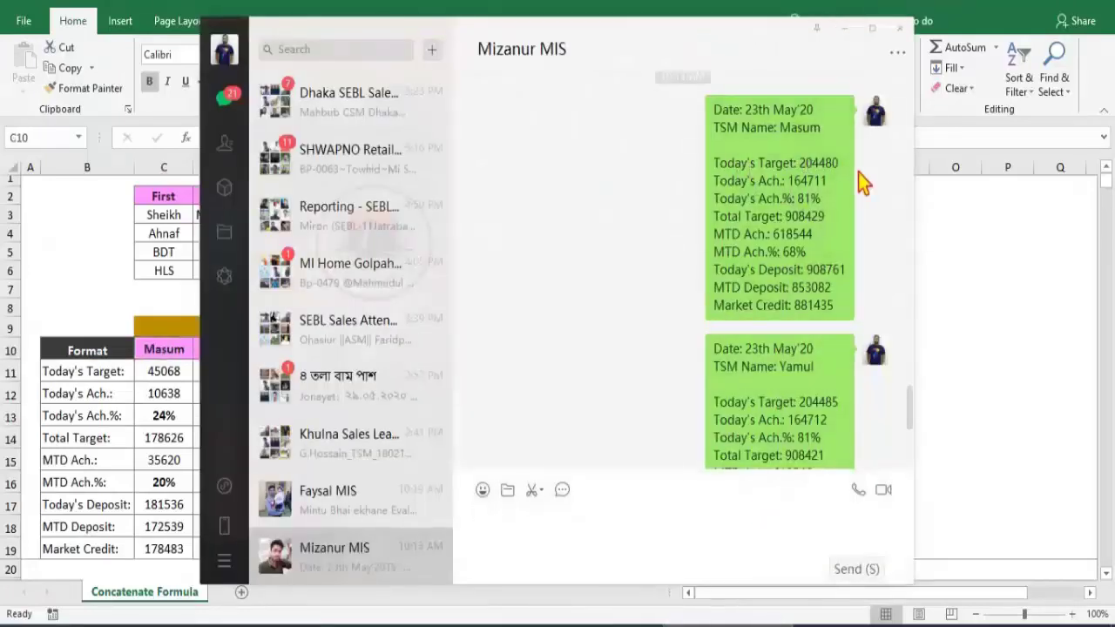
{"action": "left_click_drag", "start_coordinate": [828, 180], "coordinate": [801, 181]}
{"action": "double_click", "coordinate": [815, 163]}
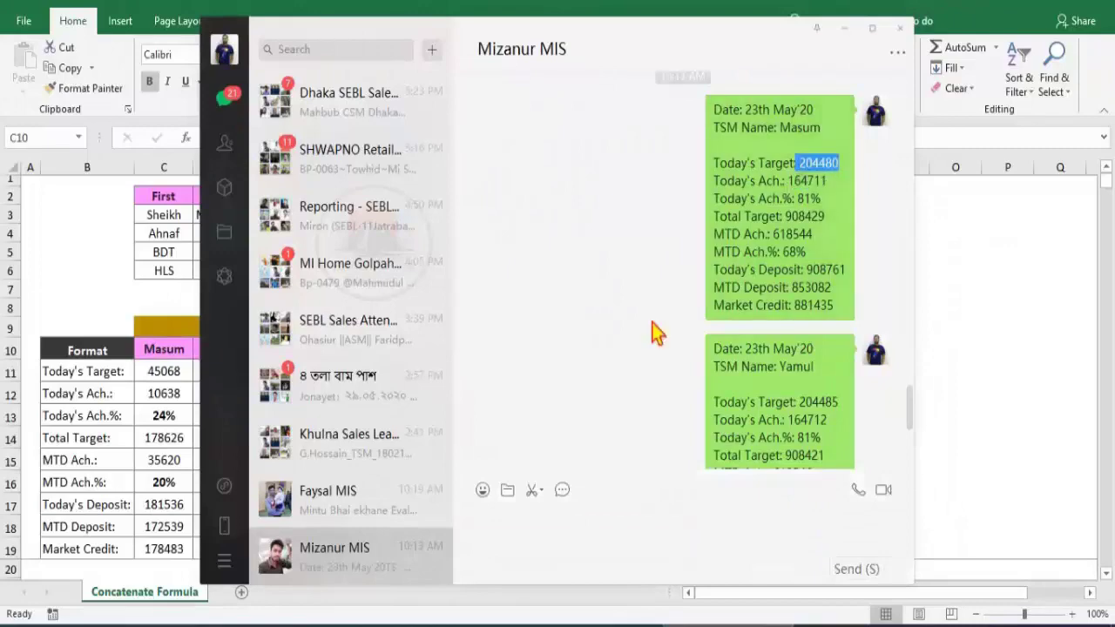
{"action": "key", "text": "alt+Tab"}
{"action": "left_click", "coordinate": [159, 372]}
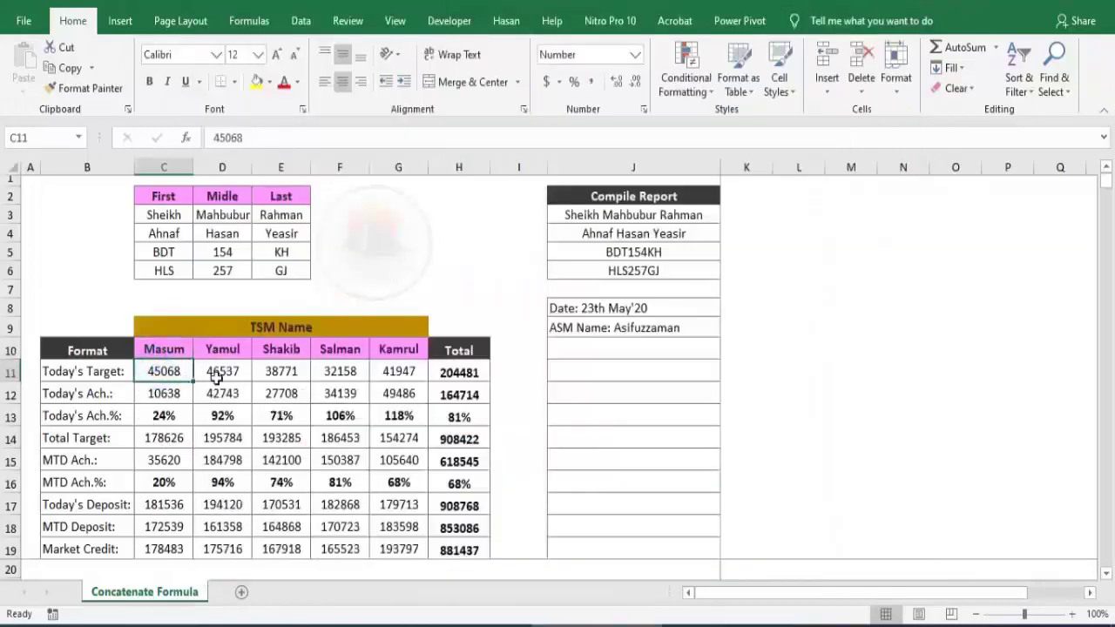
{"action": "left_click", "coordinate": [177, 393]}
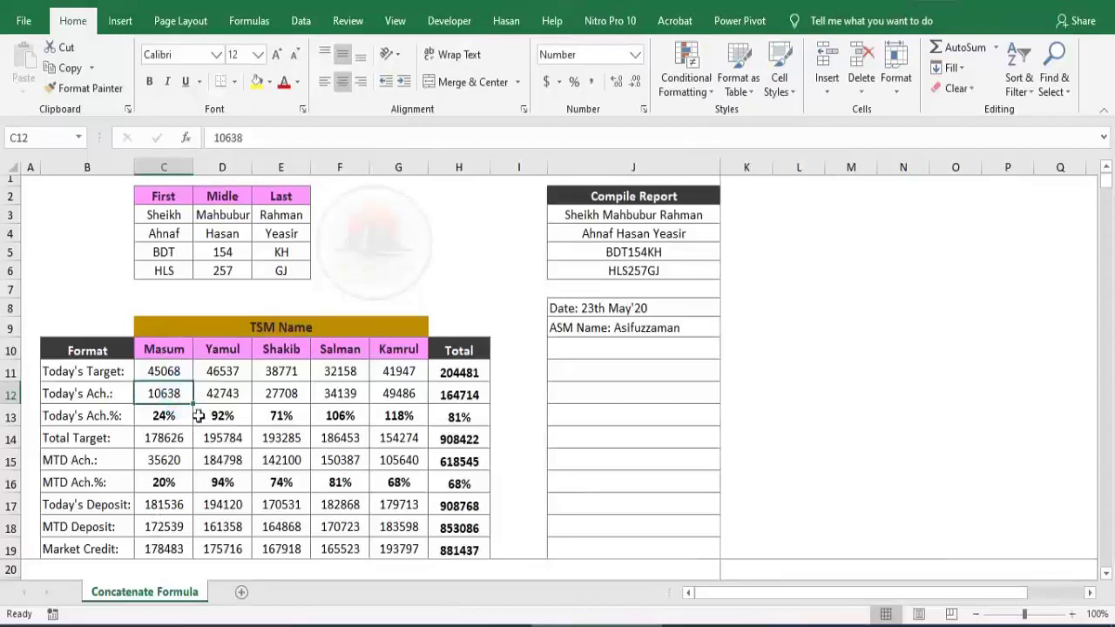
{"action": "key", "text": "Right"}
{"action": "key", "text": "Right"}
{"action": "key", "text": "Right"}
{"action": "key", "text": "Right"}
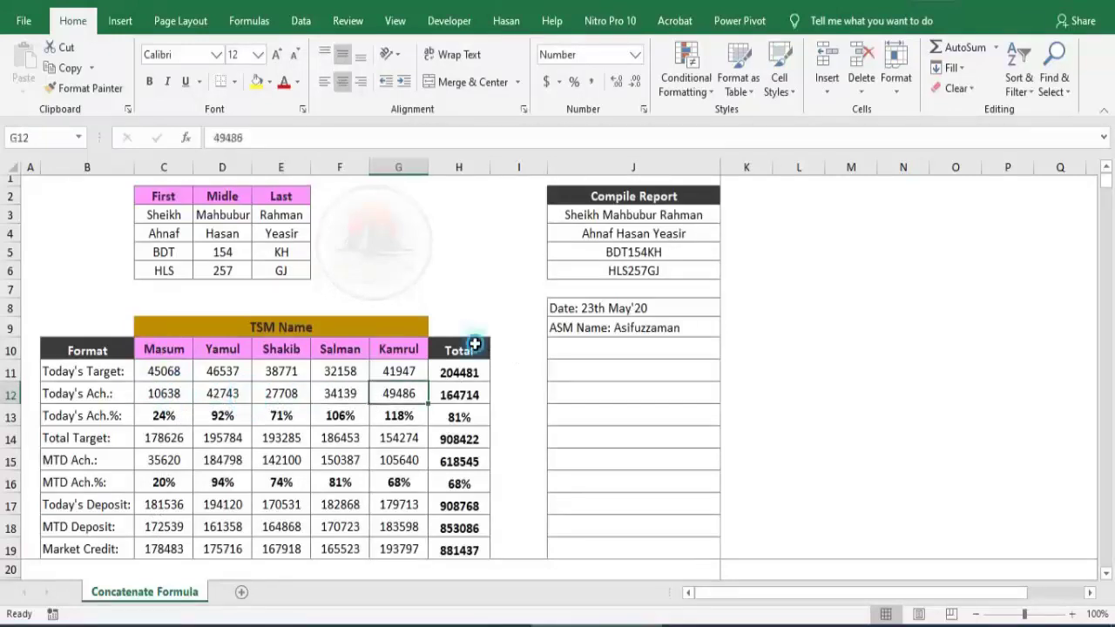
{"action": "left_click", "coordinate": [466, 351]}
{"action": "left_click", "coordinate": [459, 369]}
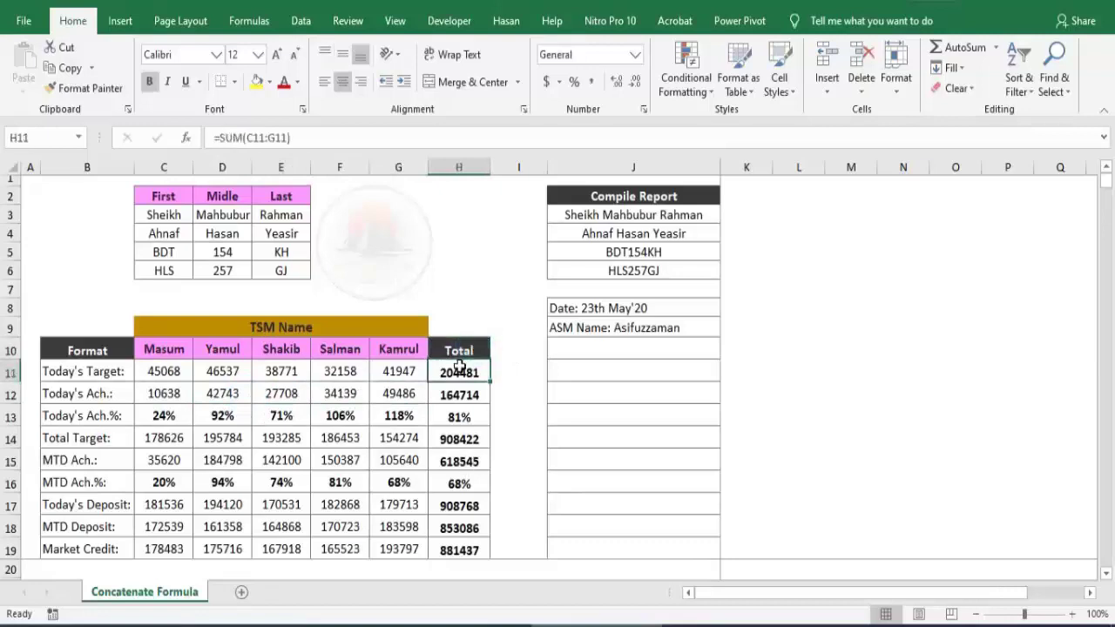
{"action": "left_click", "coordinate": [352, 138]}
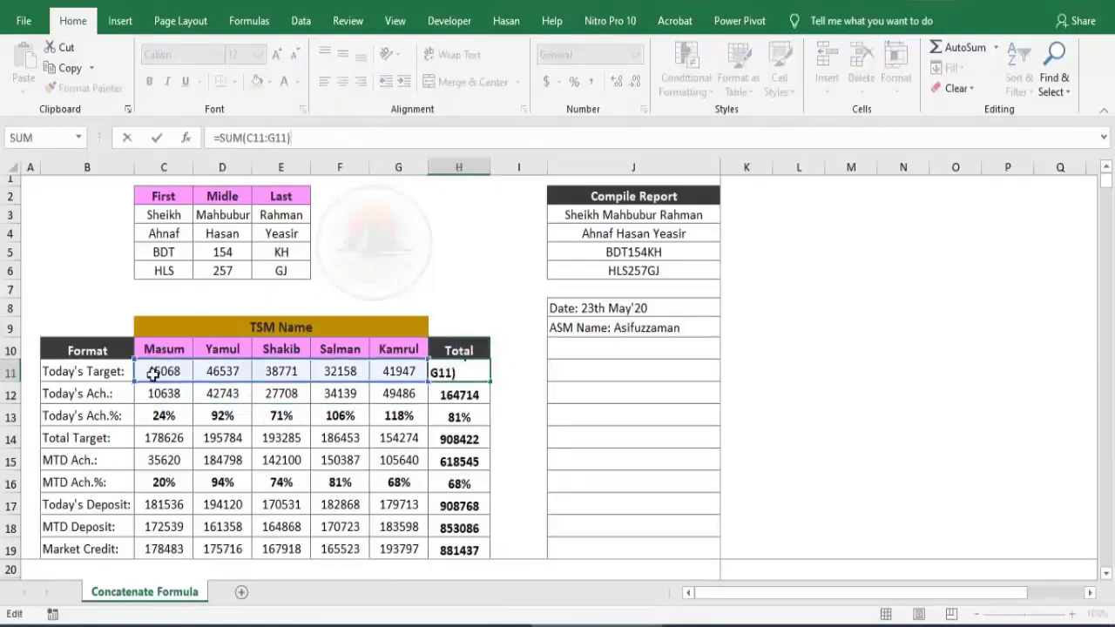
{"action": "key", "text": "Escape"}
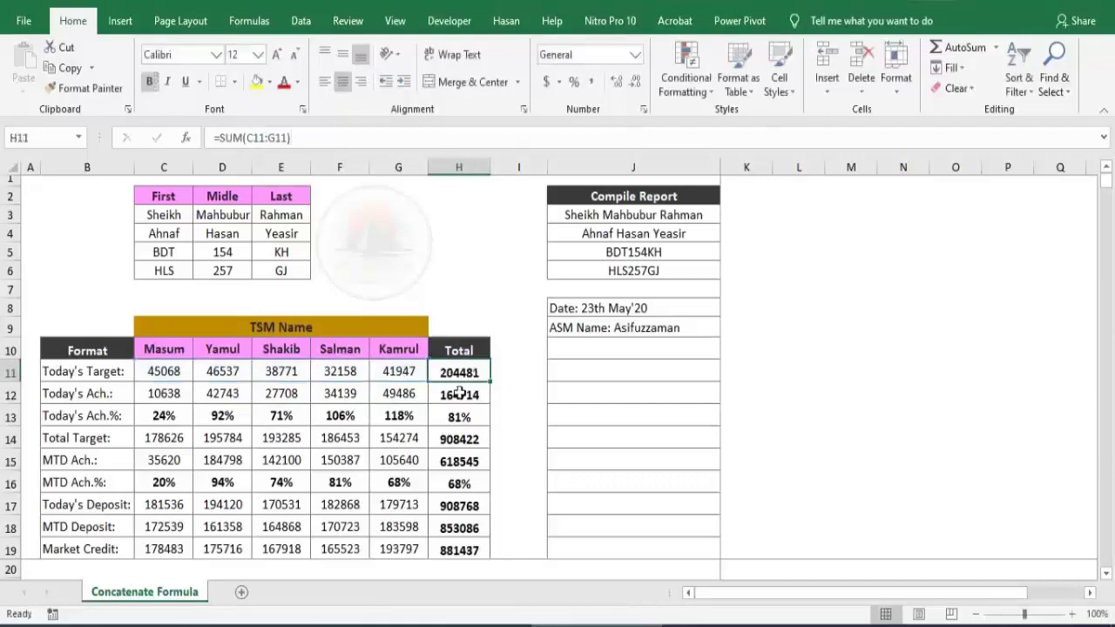
{"action": "left_click", "coordinate": [165, 416]}
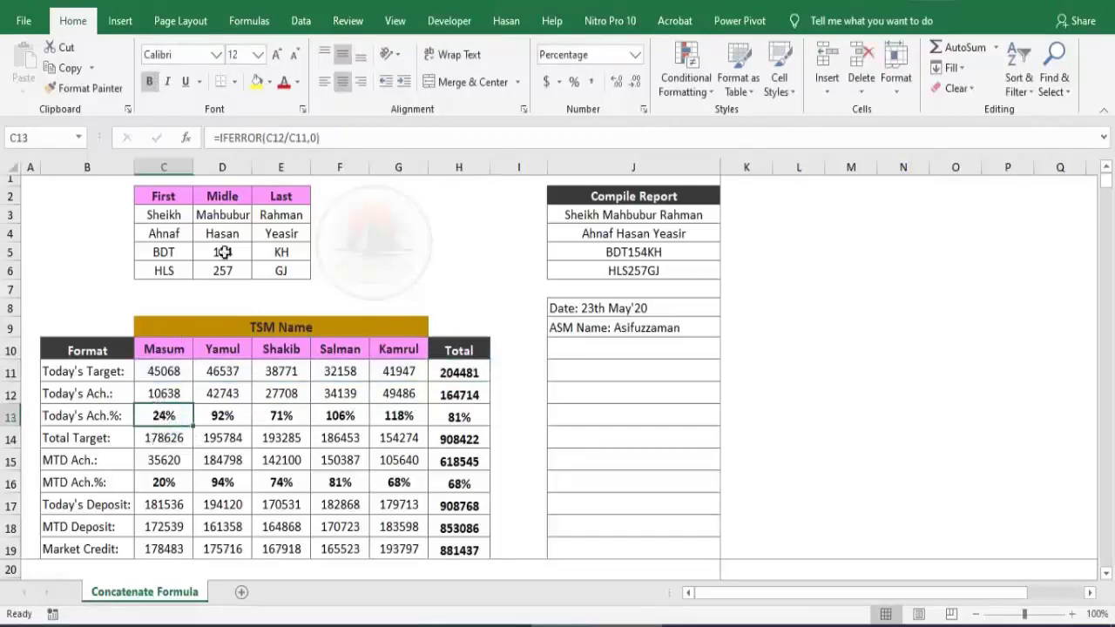
{"action": "left_click", "coordinate": [340, 138]}
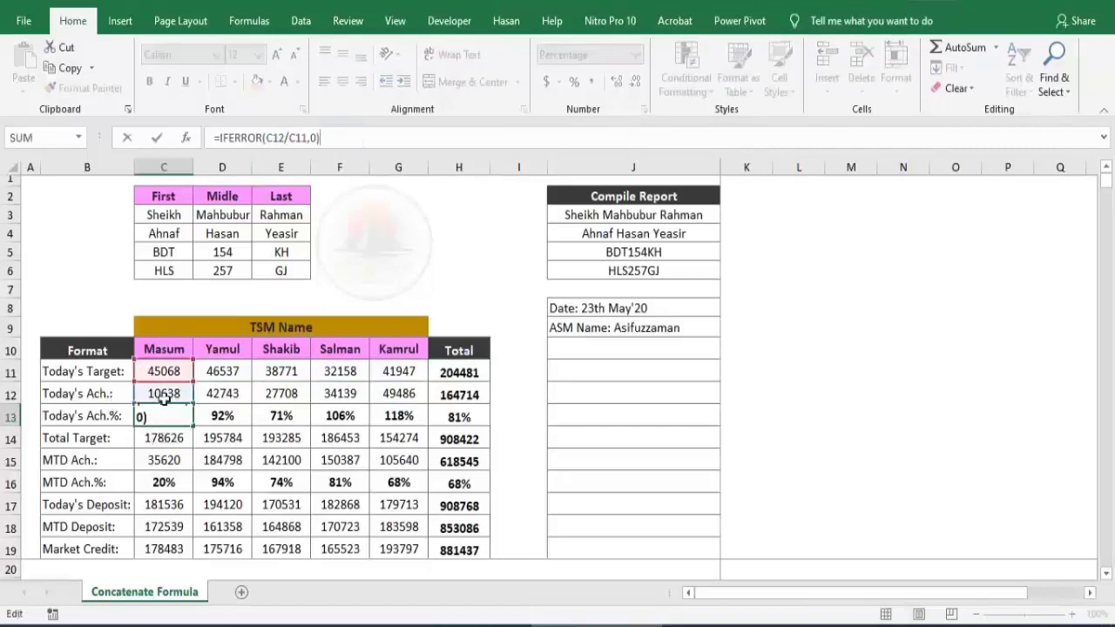
{"action": "left_click", "coordinate": [166, 418]}
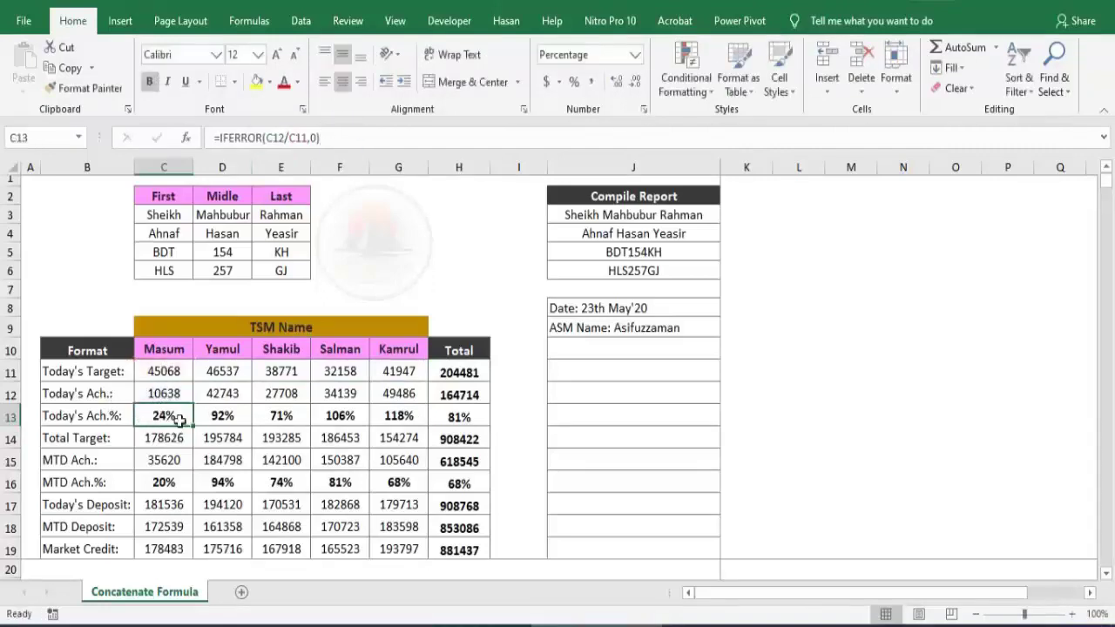
{"action": "left_click", "coordinate": [582, 355]}
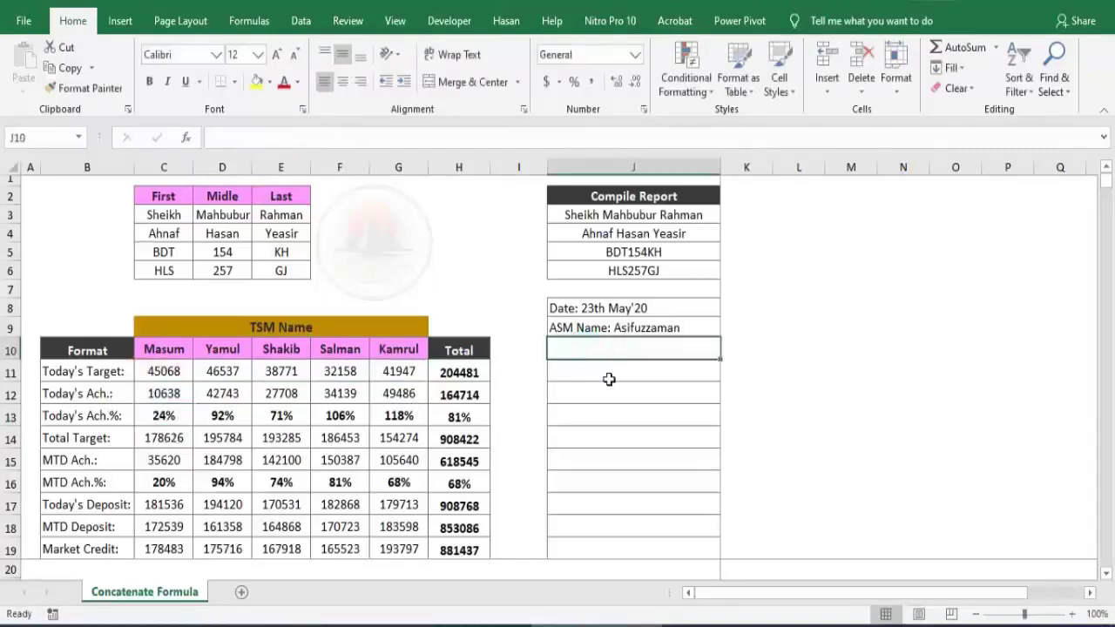
{"action": "left_click", "coordinate": [610, 380]}
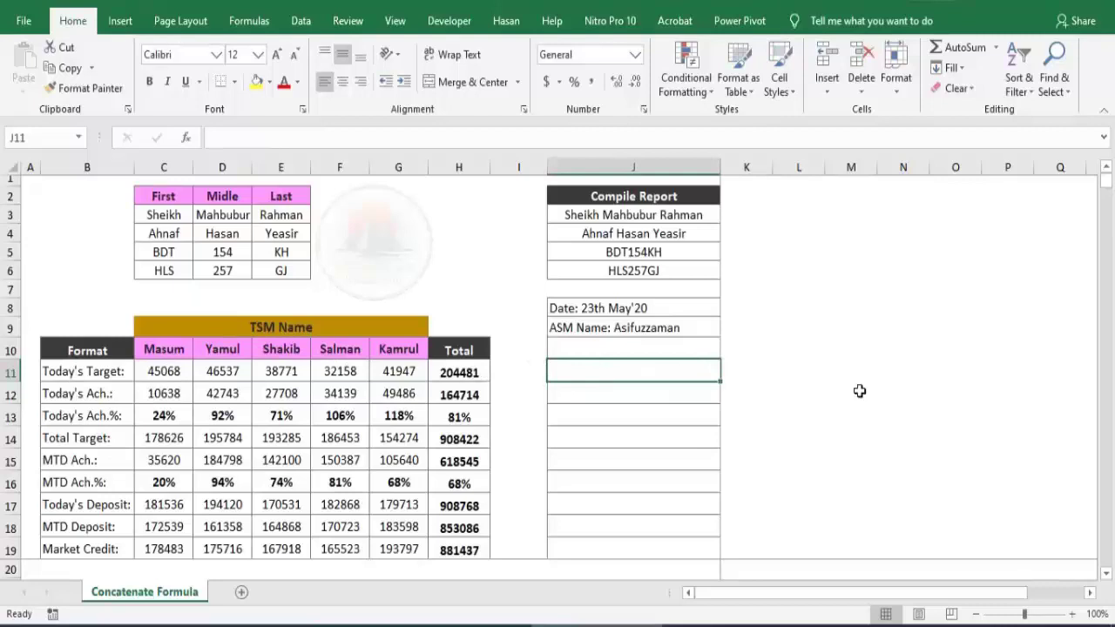
- Enter =CONCATENATE(B11," ",H11) in J11 so it reads "Today's Target: 204481"
{"action": "type", "text": "=conc"}
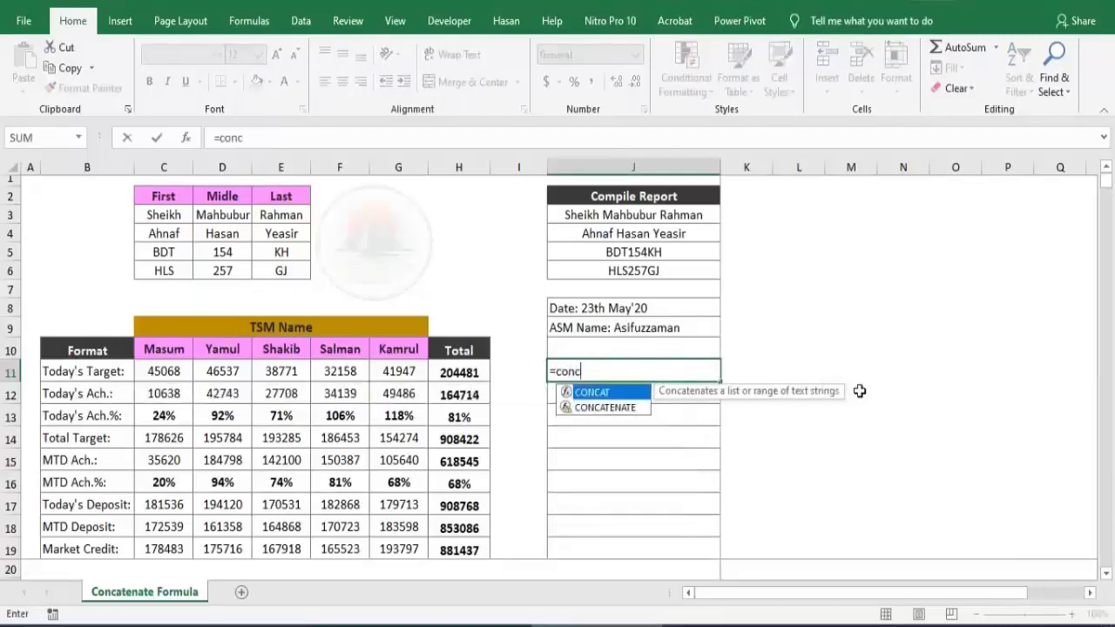
{"action": "key", "text": "Down"}
{"action": "key", "text": "Tab"}
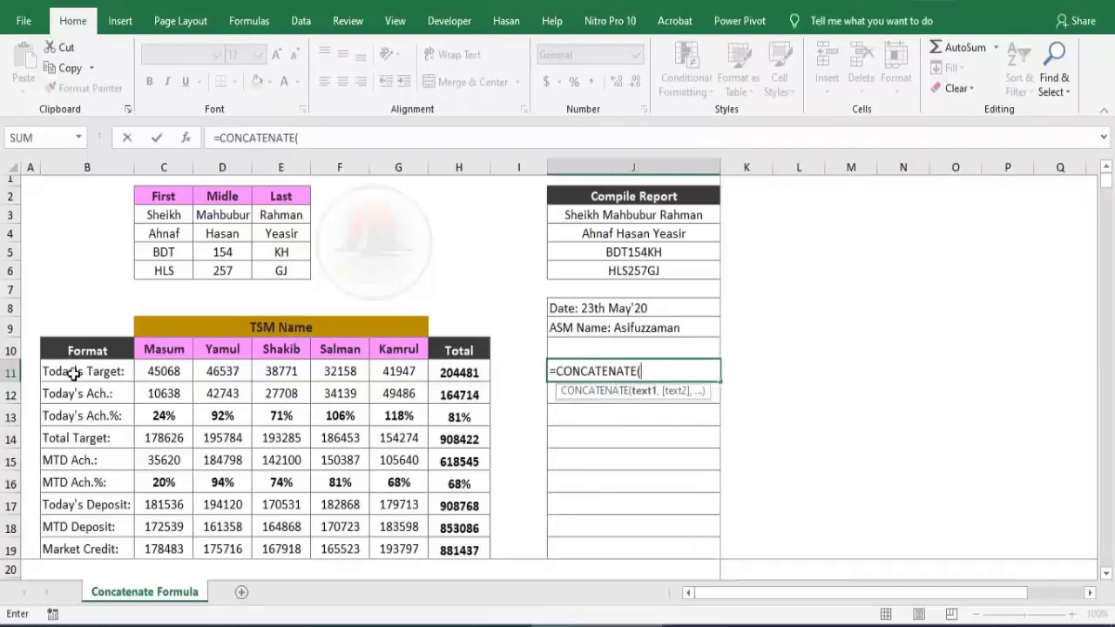
{"action": "left_click", "coordinate": [74, 372]}
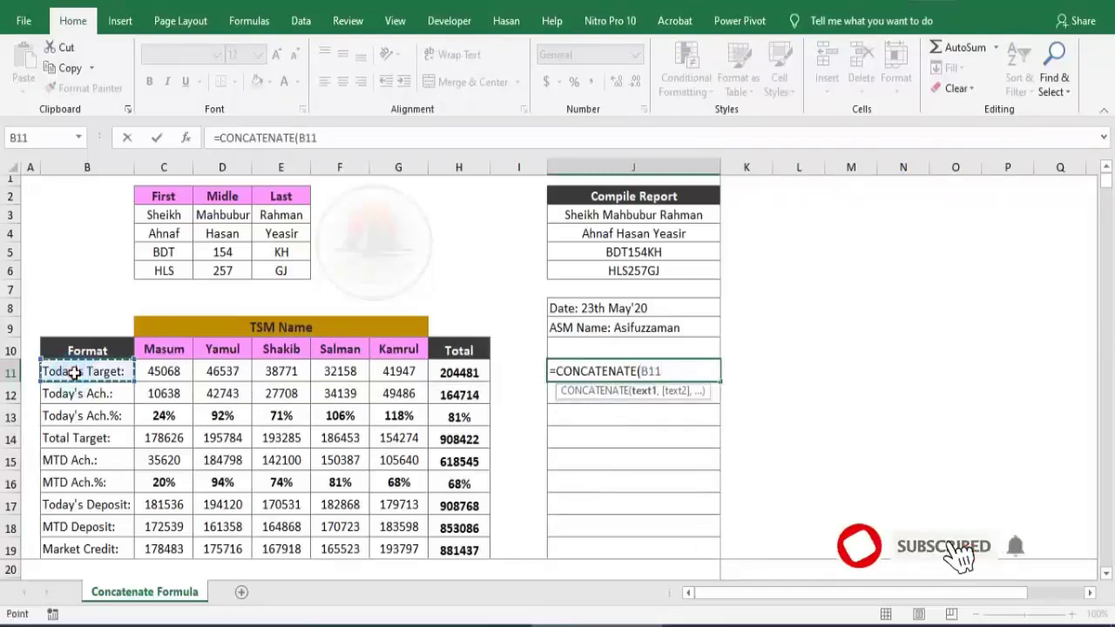
{"action": "type", "text": ","}
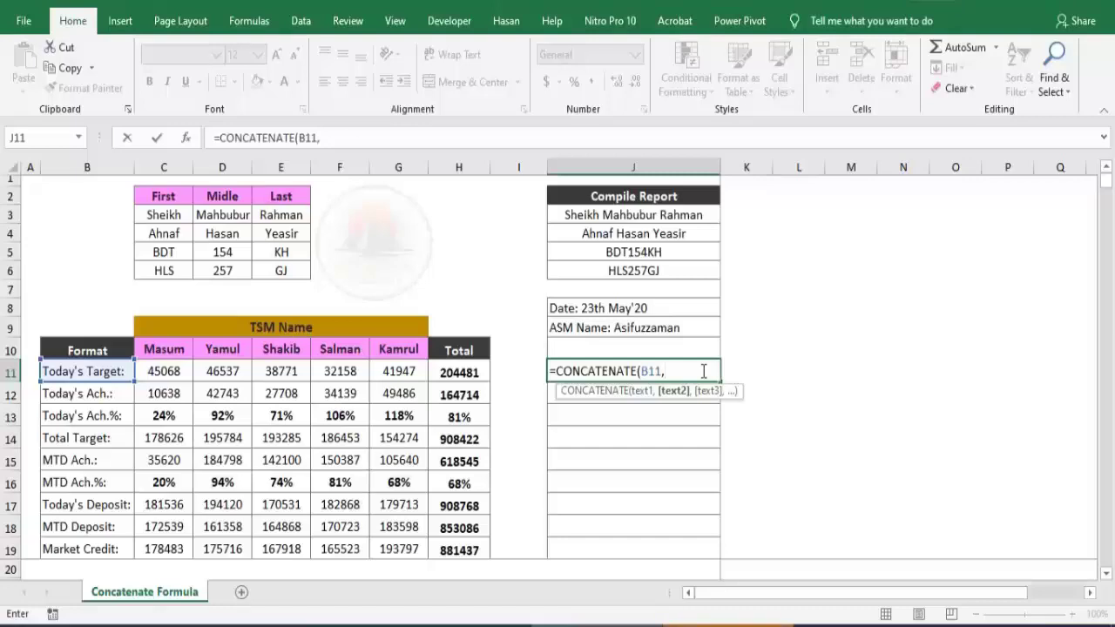
{"action": "type", "text": "\""}
{"action": "type", "text": " ,"}
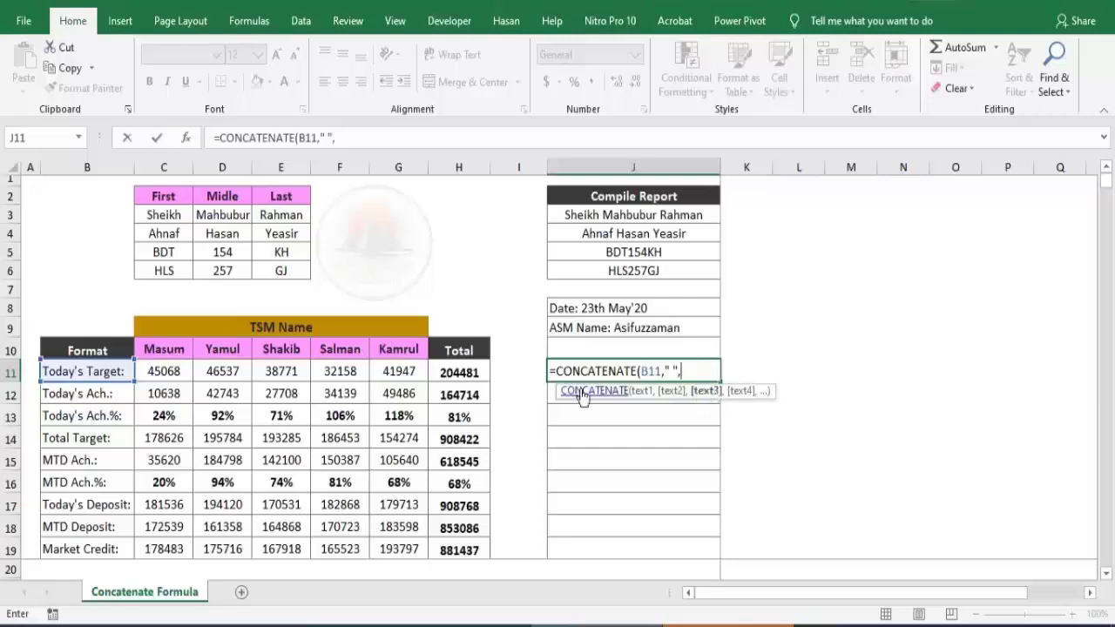
{"action": "left_click", "coordinate": [459, 373]}
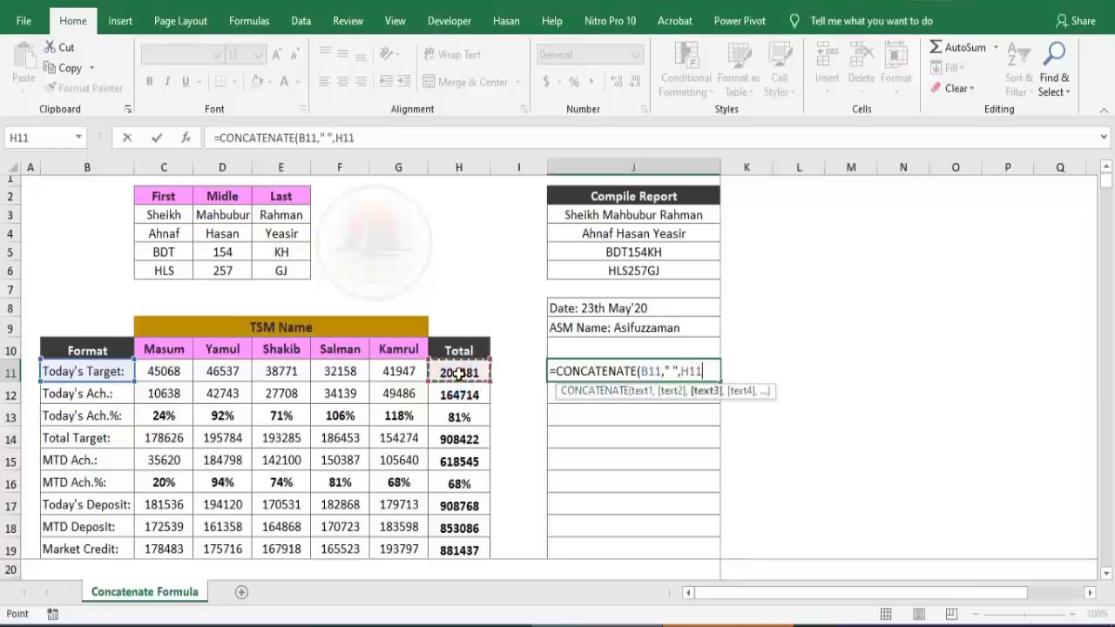
{"action": "type", "text": ")"}
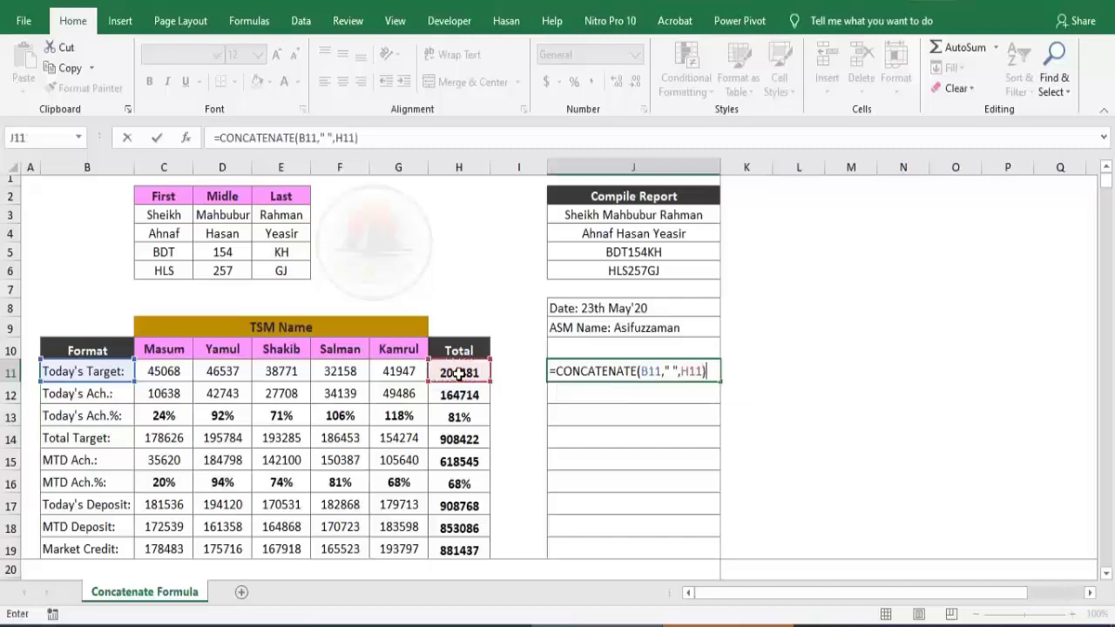
{"action": "key", "text": "Return"}
{"action": "left_click", "coordinate": [667, 373]}
- Fill the J11 report formula down through J19 and check J13's percentage formula
{"action": "left_click", "coordinate": [83, 373]}
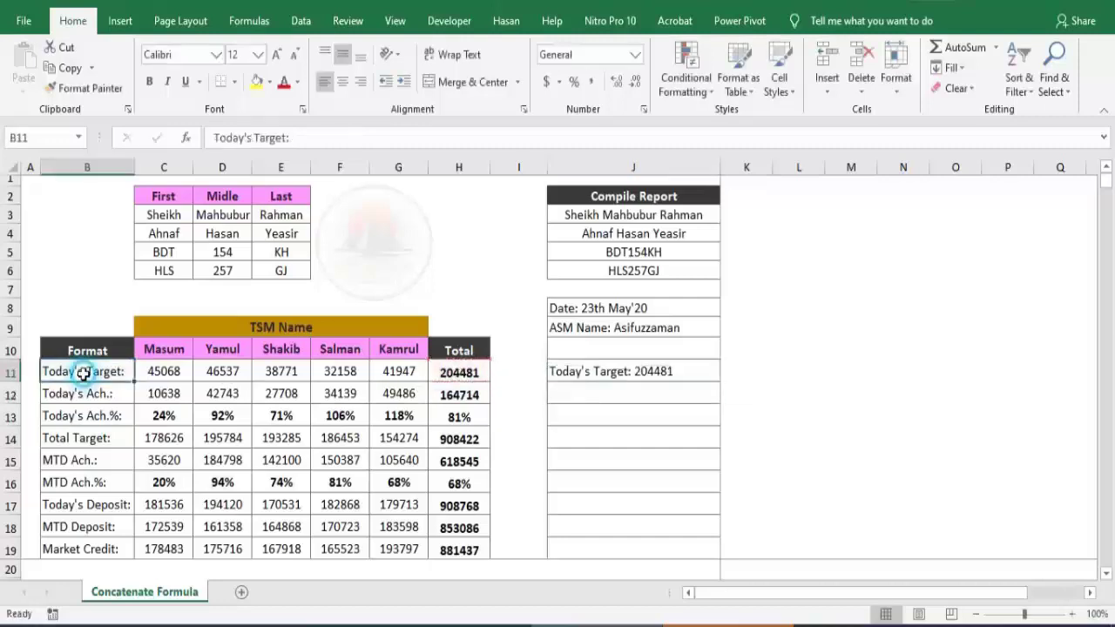
{"action": "left_click", "coordinate": [461, 373]}
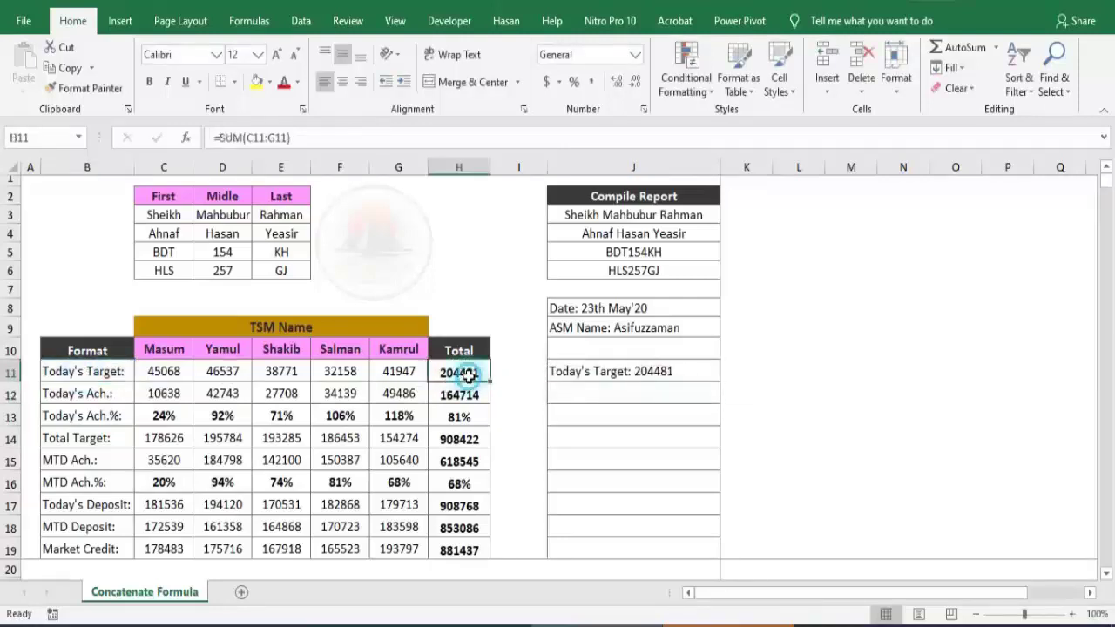
{"action": "left_click", "coordinate": [669, 381]}
{"action": "left_click_drag", "start_coordinate": [720, 381], "coordinate": [728, 554]}
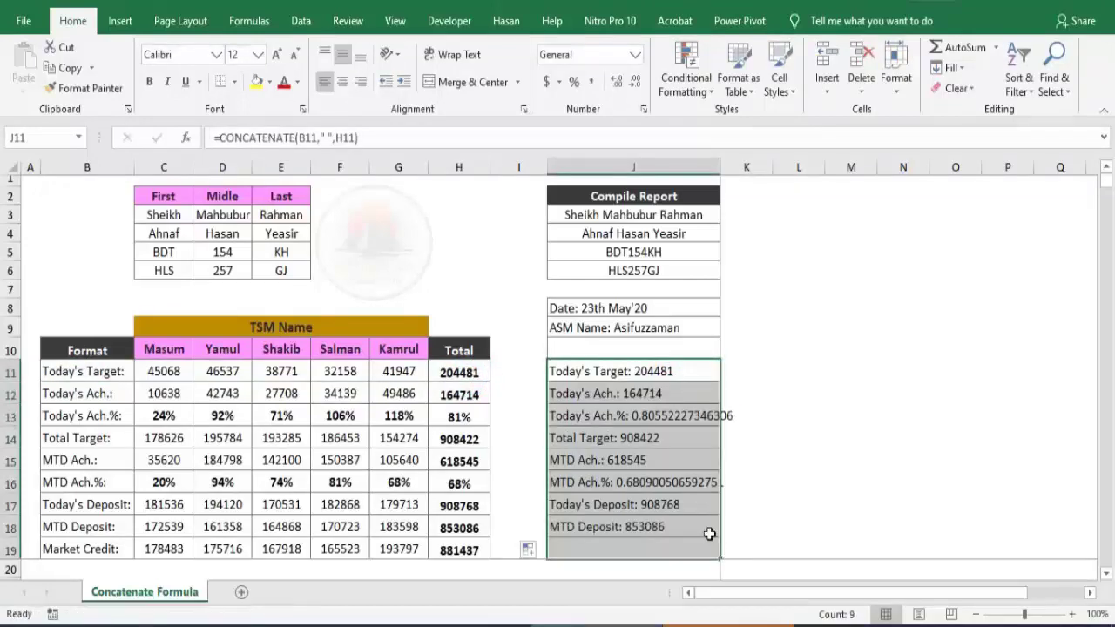
{"action": "left_click", "coordinate": [614, 417]}
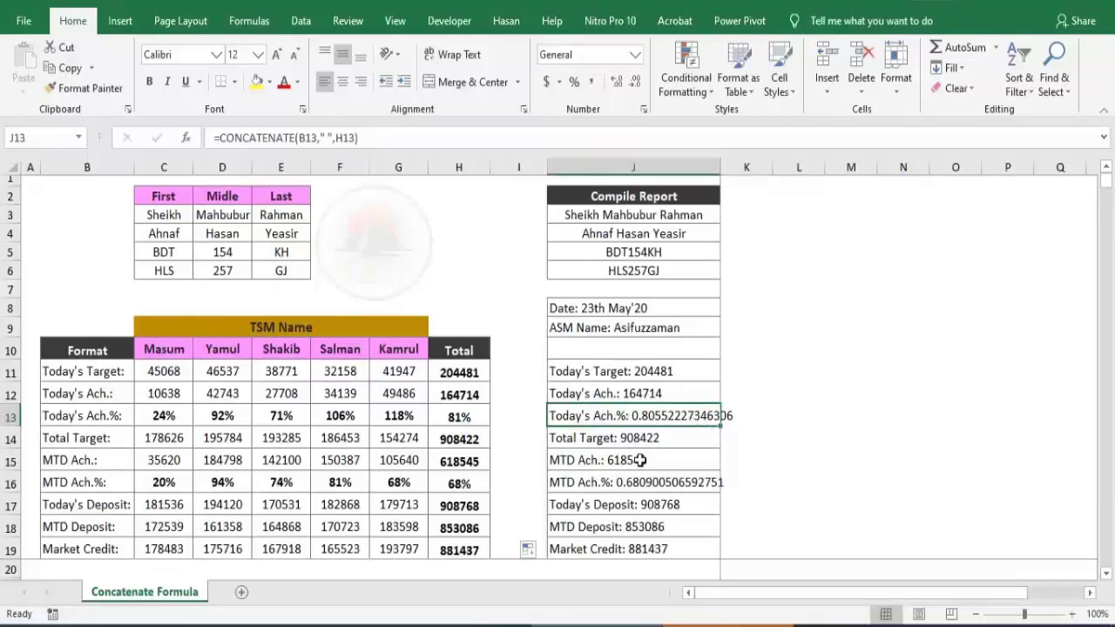
- In J13's formula, replace the H13 reference with ROUND(H12/H11,2)
{"action": "left_click", "coordinate": [336, 137]}
{"action": "key", "text": "Delete"}
{"action": "key", "text": "Delete"}
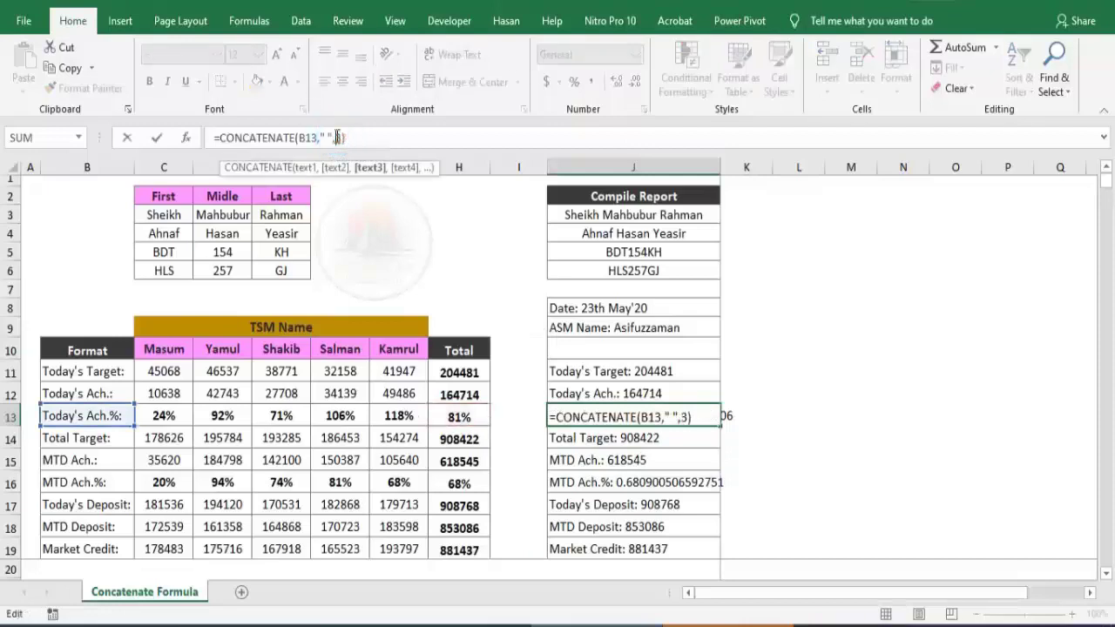
{"action": "key", "text": "Delete"}
{"action": "type", "text": "("}
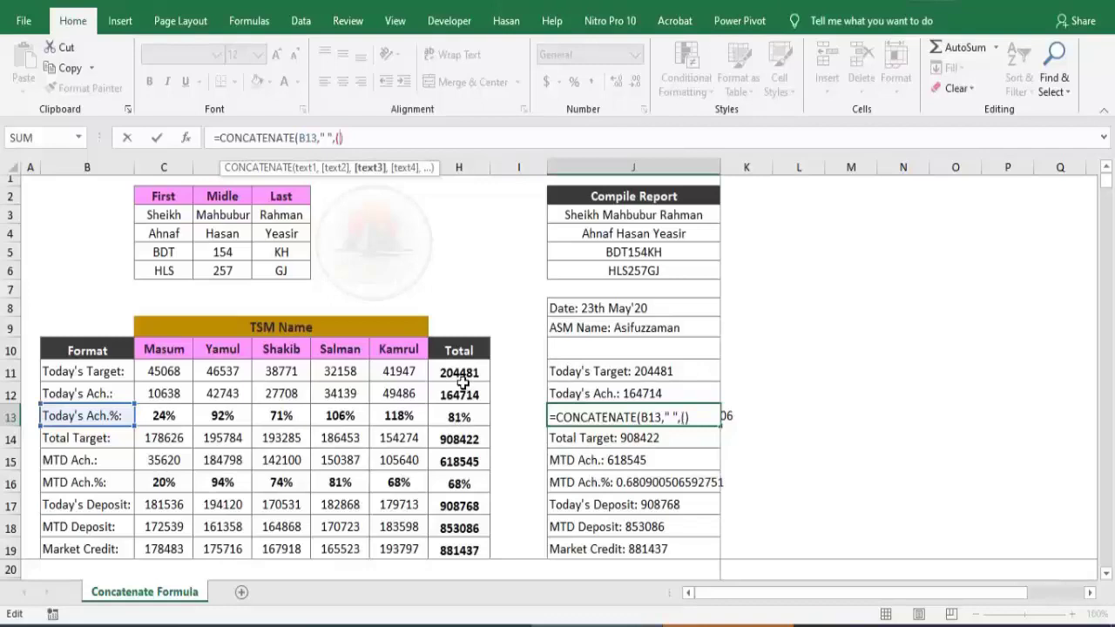
{"action": "type", "text": "rou"}
{"action": "key", "text": "Tab"}
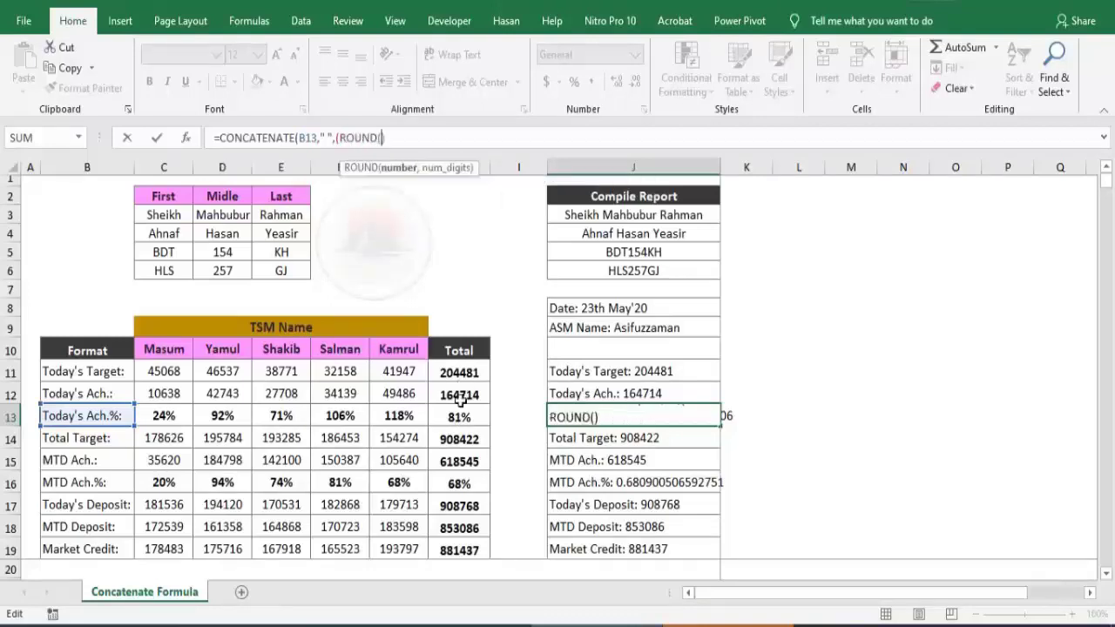
{"action": "left_click", "coordinate": [460, 397]}
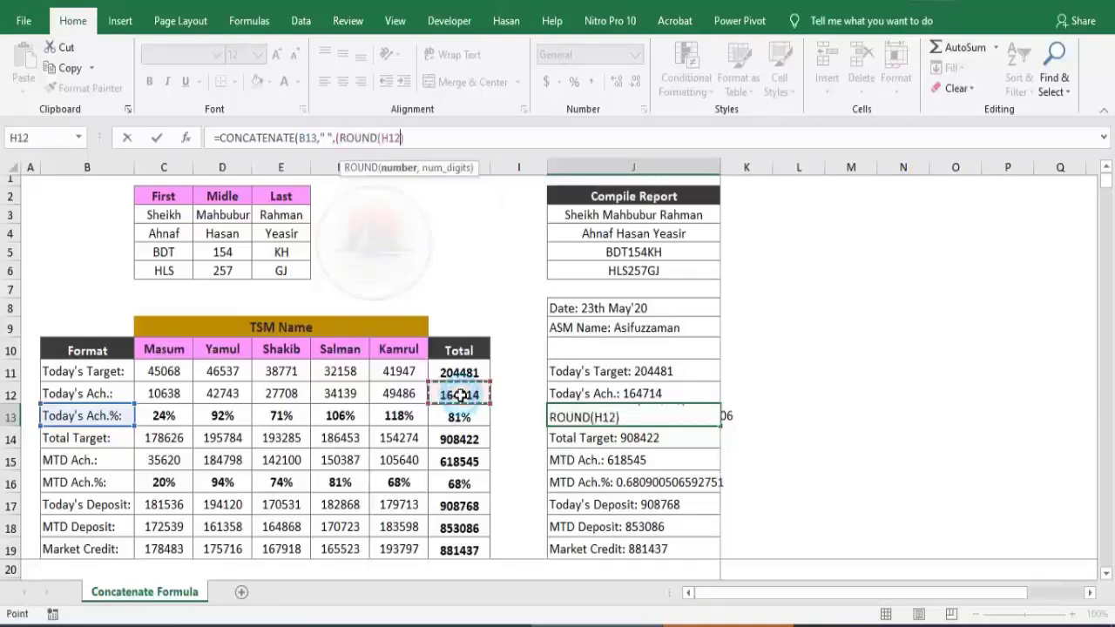
{"action": "type", "text": "/"}
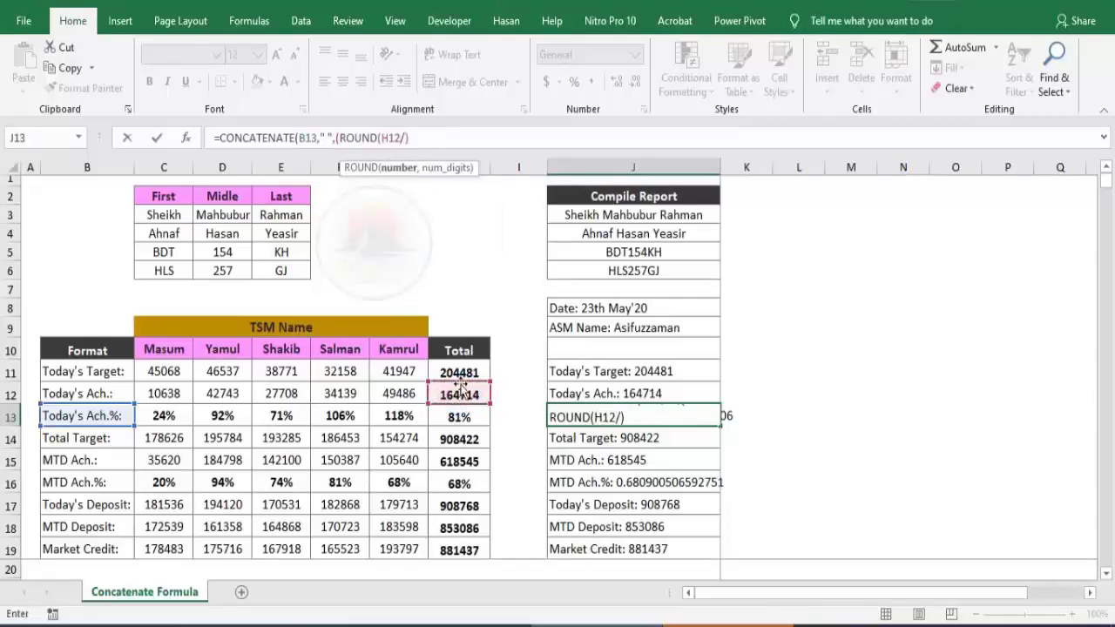
{"action": "left_click", "coordinate": [460, 373]}
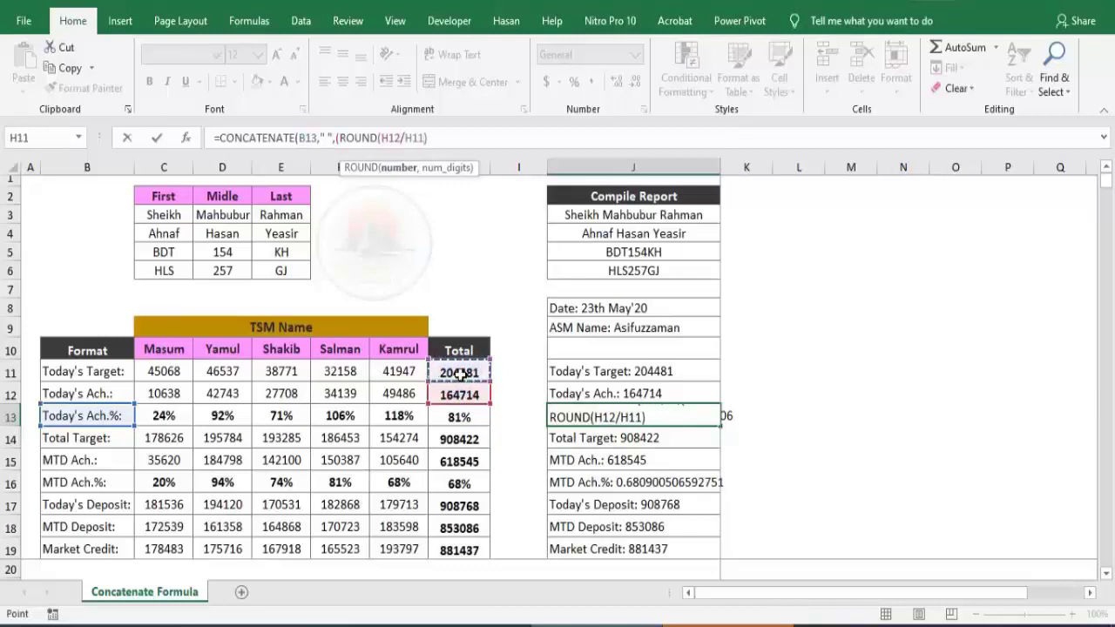
{"action": "type", "text": ","}
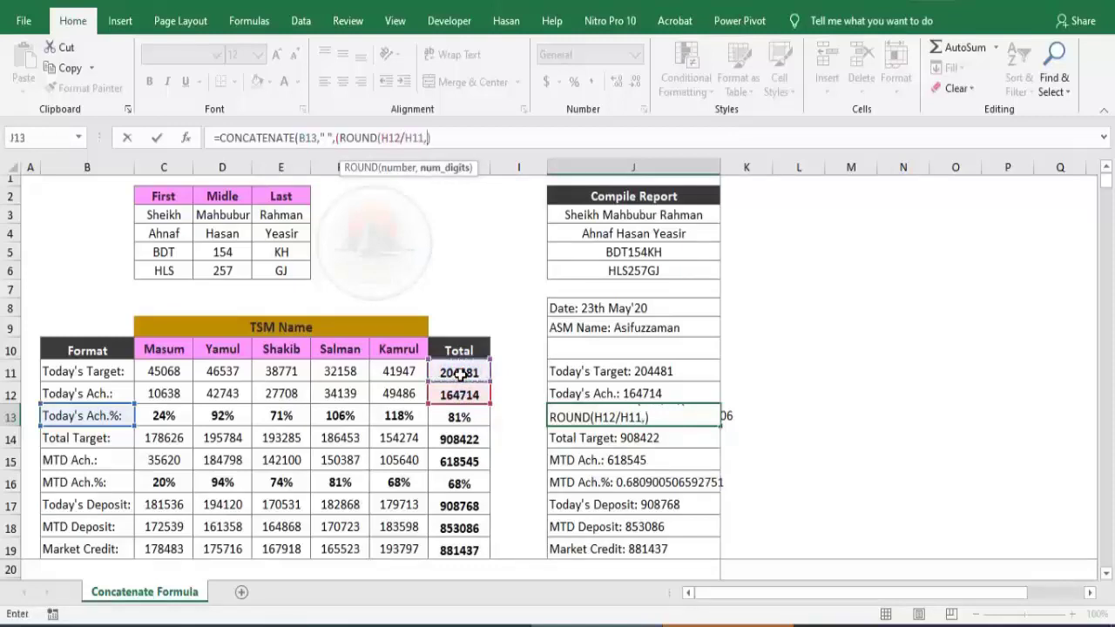
{"action": "type", "text": "2"}
- Finish the J13 formula with *100 and "%" so it reads "Today's Ach.%: 81%"
{"action": "left_click", "coordinate": [461, 138]}
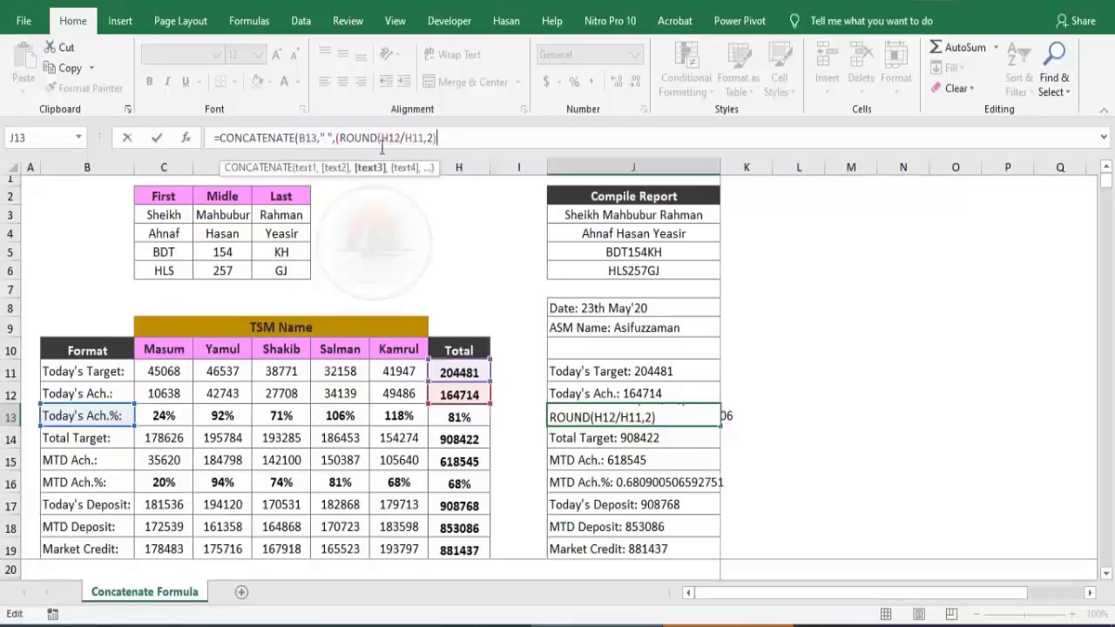
{"action": "left_click", "coordinate": [449, 136]}
{"action": "type", "text": "100"}
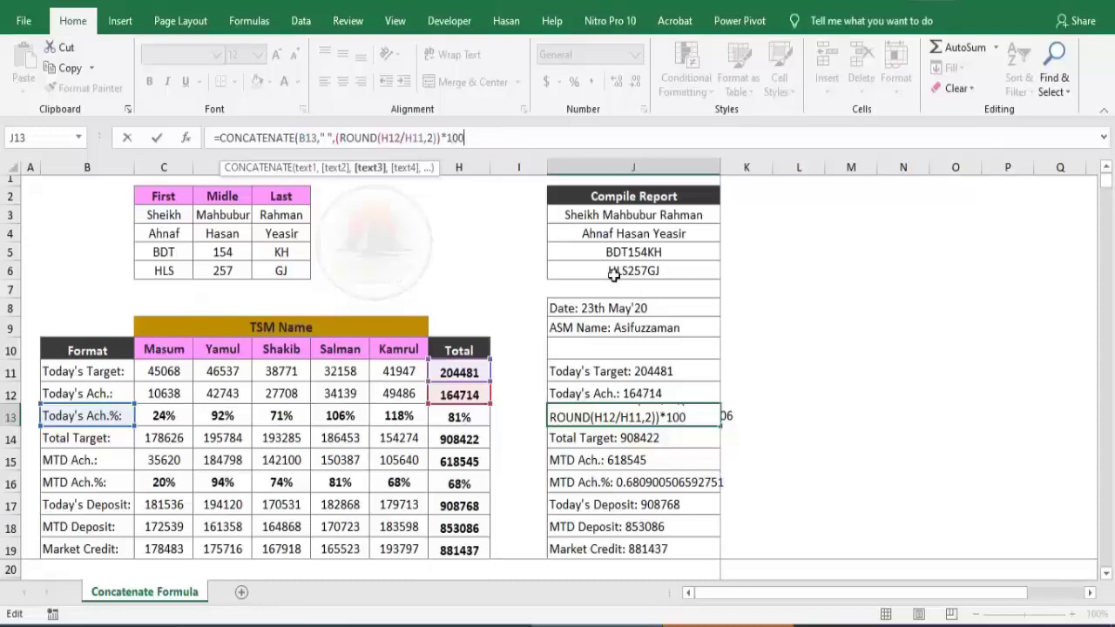
{"action": "type", "text": ",\""}
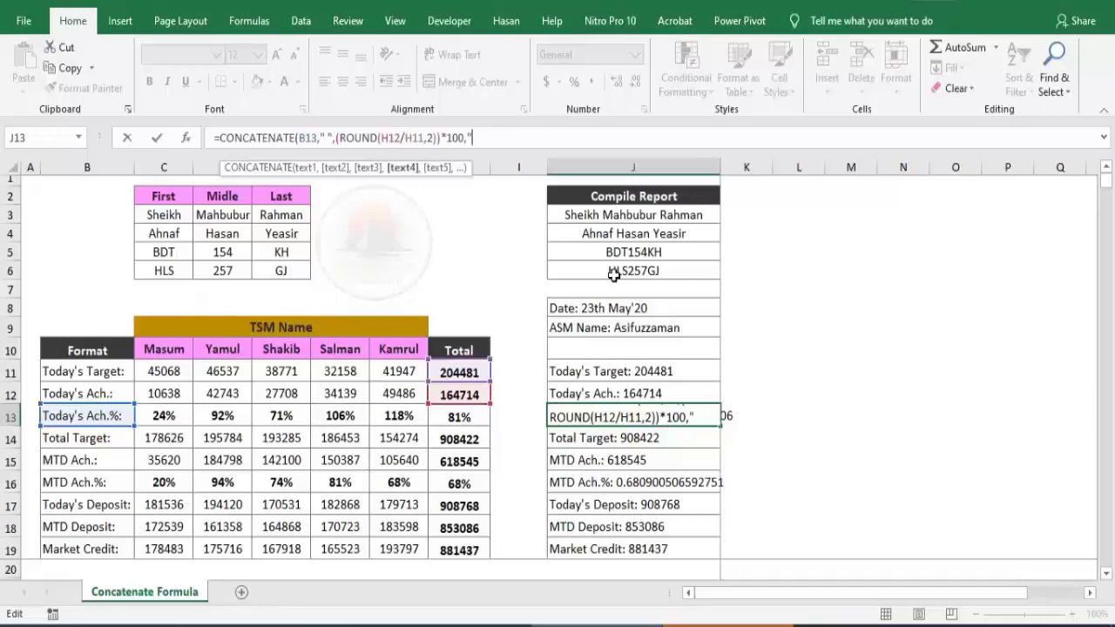
{"action": "type", "text": "%"}
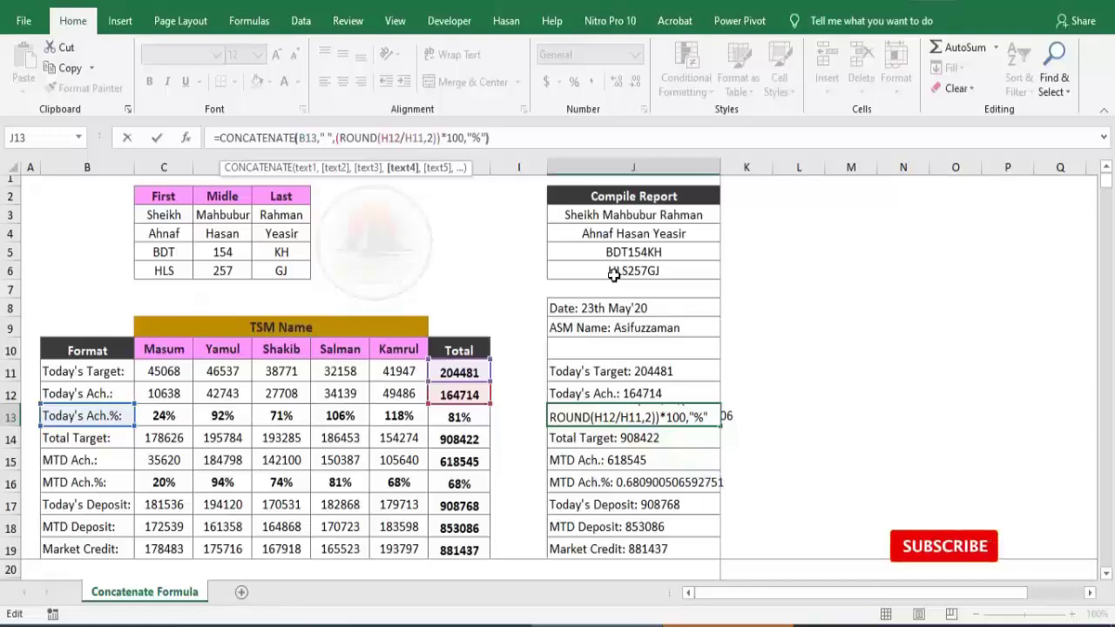
{"action": "key", "text": "Return"}
- Copy the J13 percentage formula into J16 so it reads 'MTD Ach.%: 68%'
{"action": "left_click", "coordinate": [678, 421]}
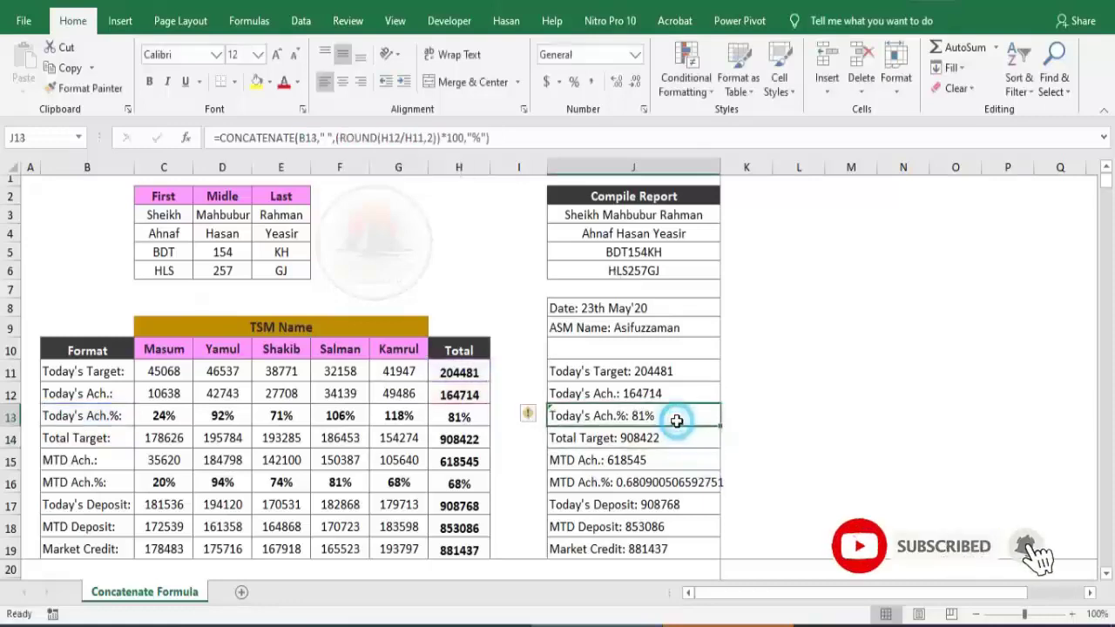
{"action": "key", "text": "ctrl+c"}
{"action": "key", "text": "Down"}
{"action": "key", "text": "Down"}
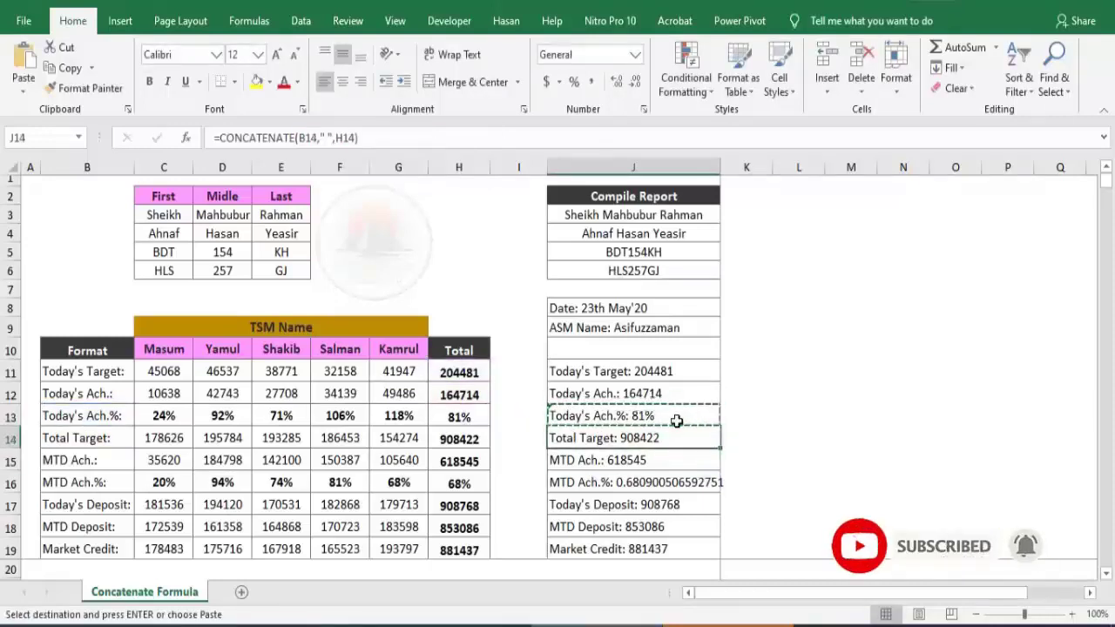
{"action": "key", "text": "Down"}
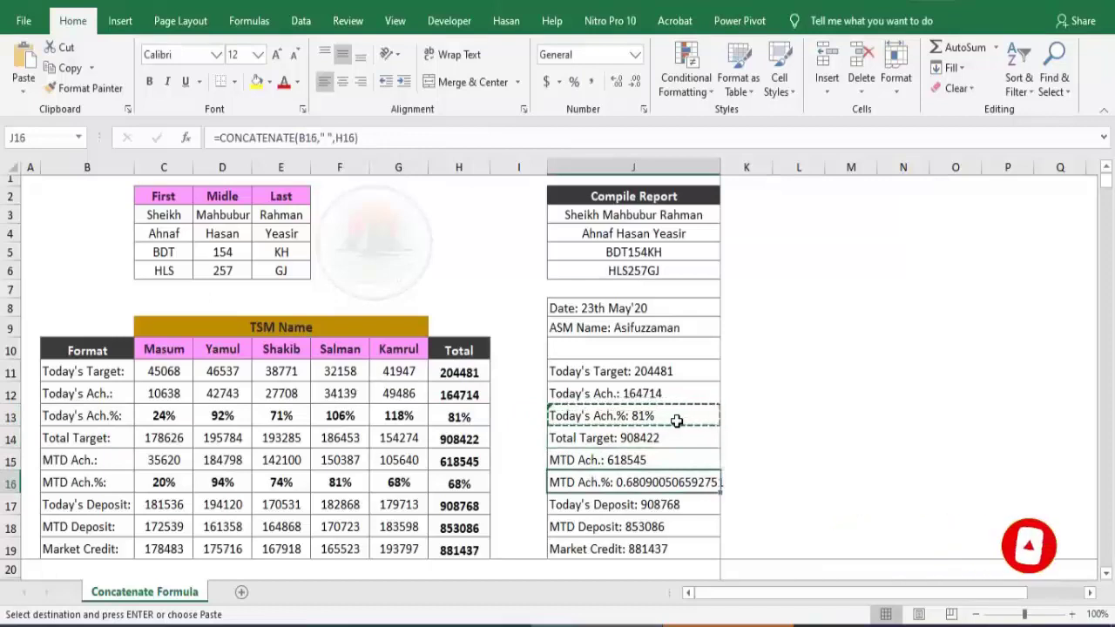
{"action": "key", "text": "ctrl+v"}
{"action": "key", "text": "Down"}
- Check J16, then select the report lines J8:J19 for copying
{"action": "key", "text": "Up"}
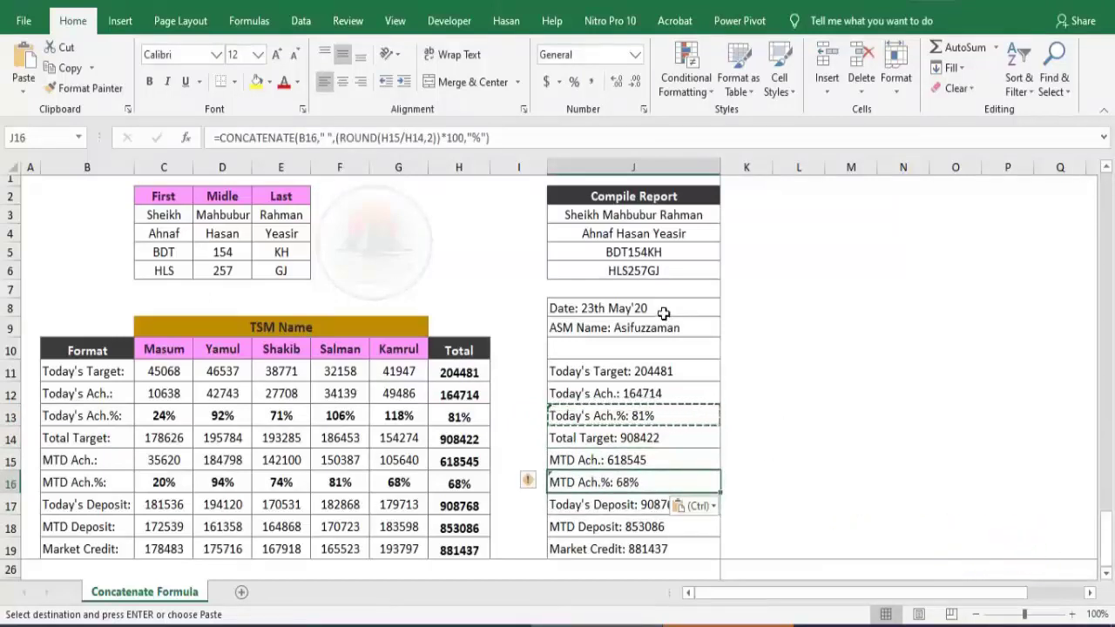
{"action": "left_click_drag", "start_coordinate": [590, 309], "coordinate": [660, 551]}
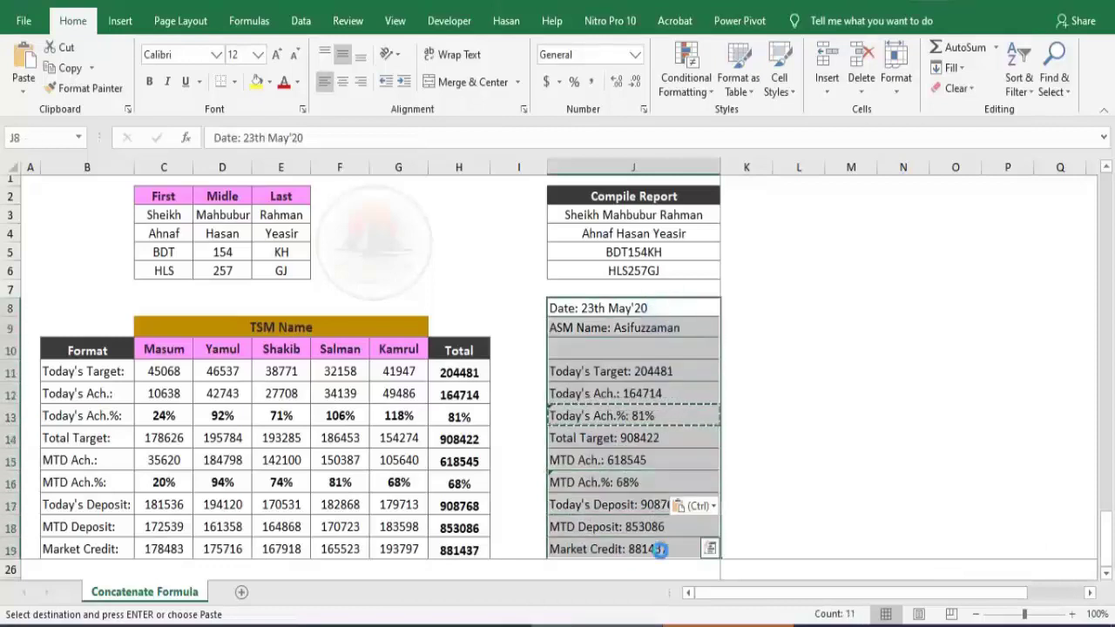
{"action": "left_click", "coordinate": [52, 624]}
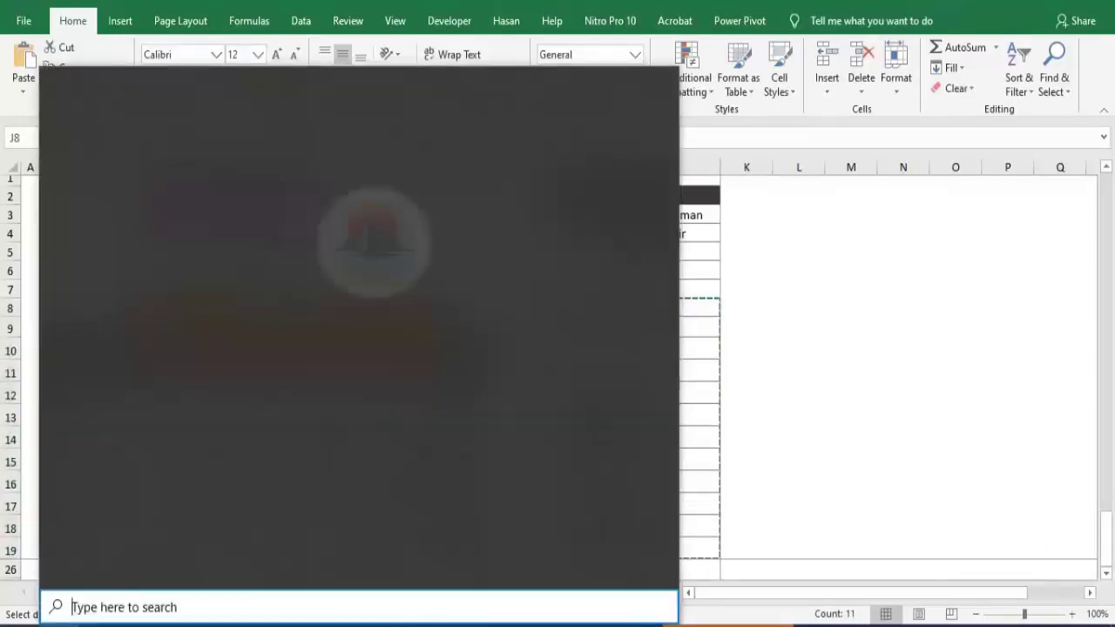
- Paste the report lines into a new Notepad document and copy them back as plain text
{"action": "type", "text": "not"}
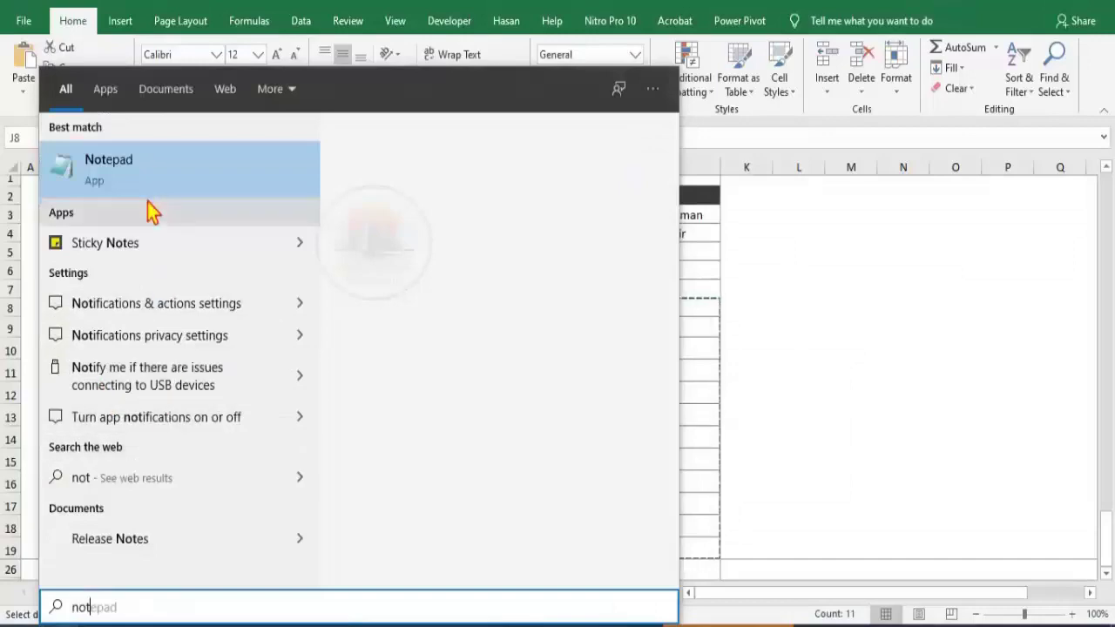
{"action": "left_click", "coordinate": [149, 184]}
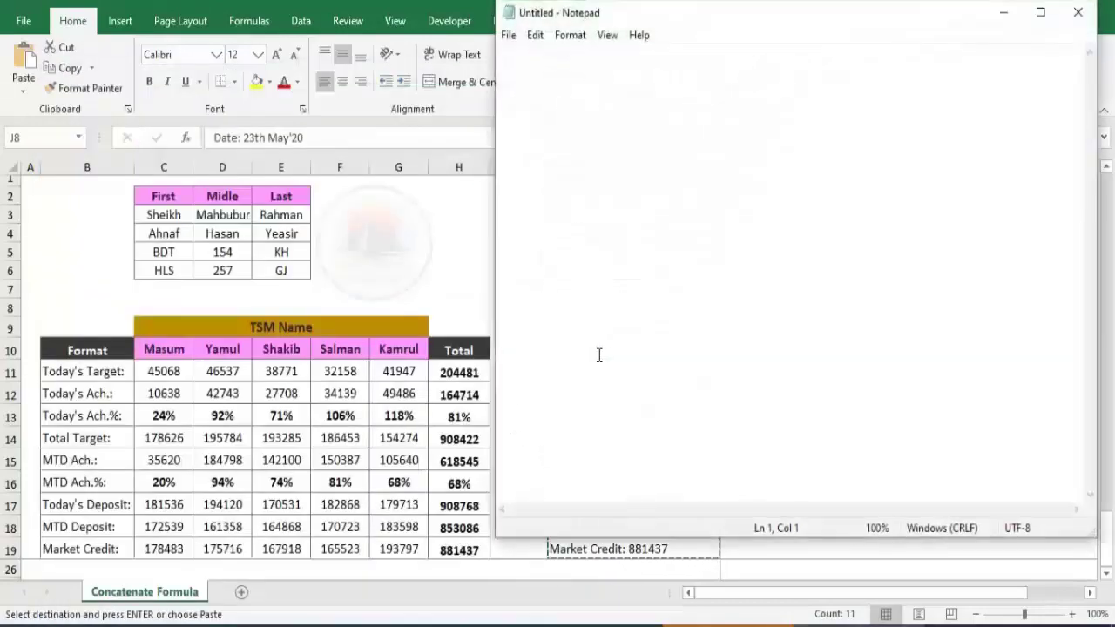
{"action": "key", "text": "ctrl+v"}
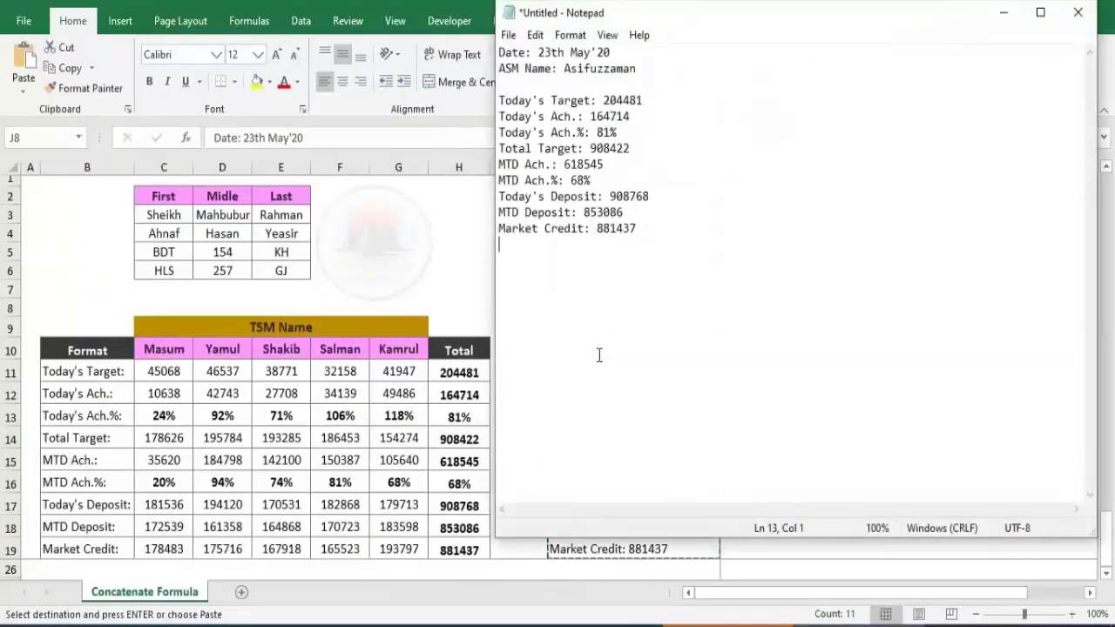
{"action": "key", "text": "ctrl+a"}
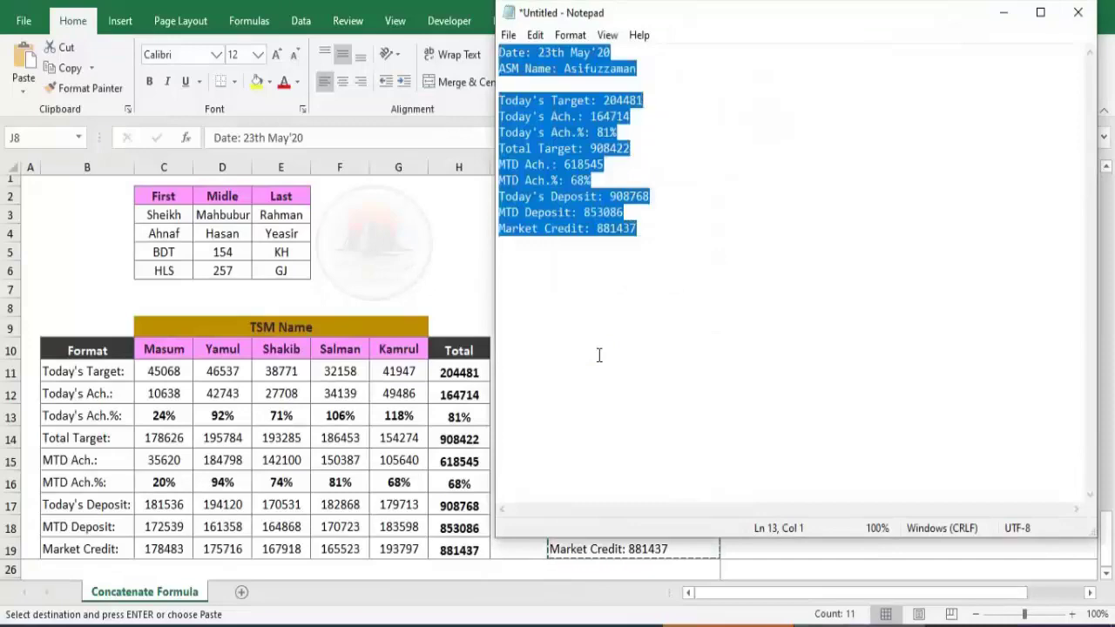
{"action": "key", "text": "ctrl+c"}
- Paste the plain-text report into the WeChat chat and send it as a message
{"action": "key", "text": "alt+Tab"}
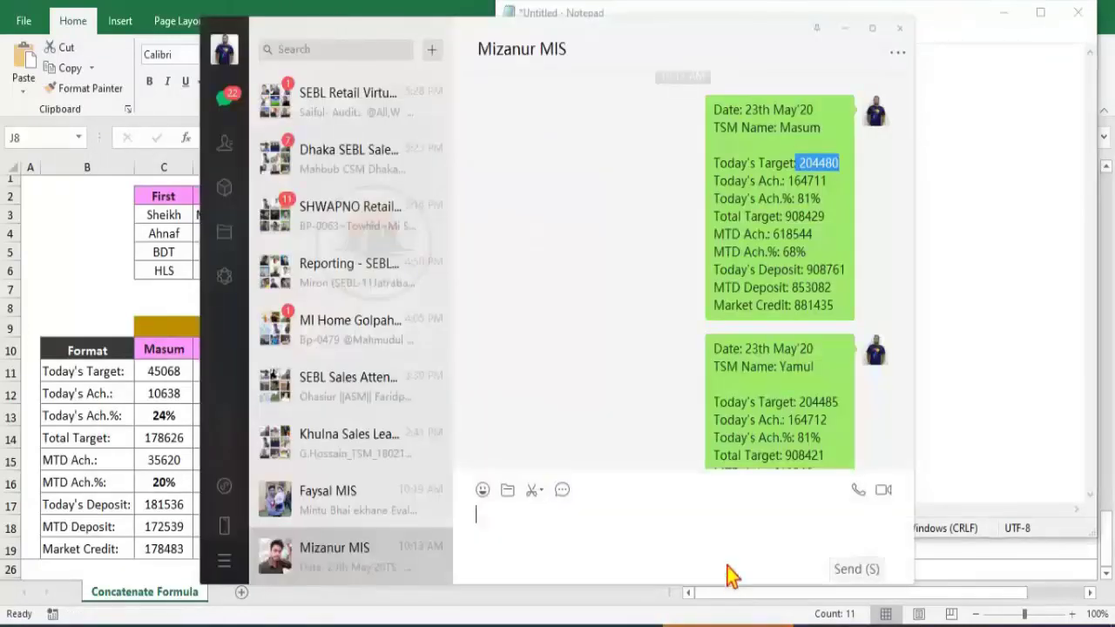
{"action": "key", "text": "ctrl+v"}
{"action": "key", "text": "Return"}
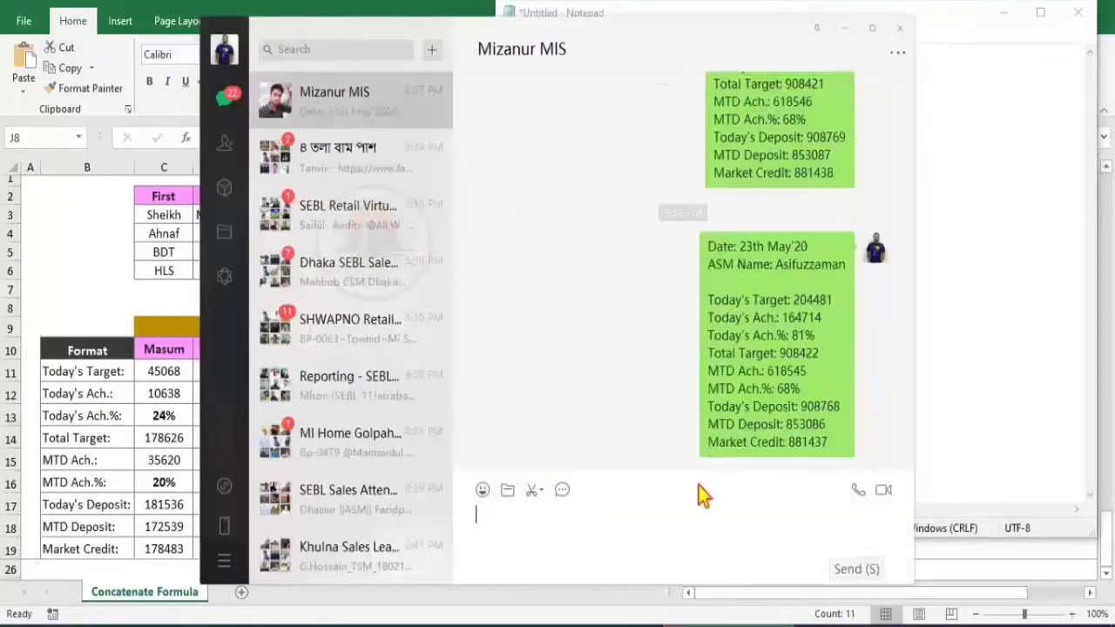
{"action": "left_click", "coordinate": [900, 28]}
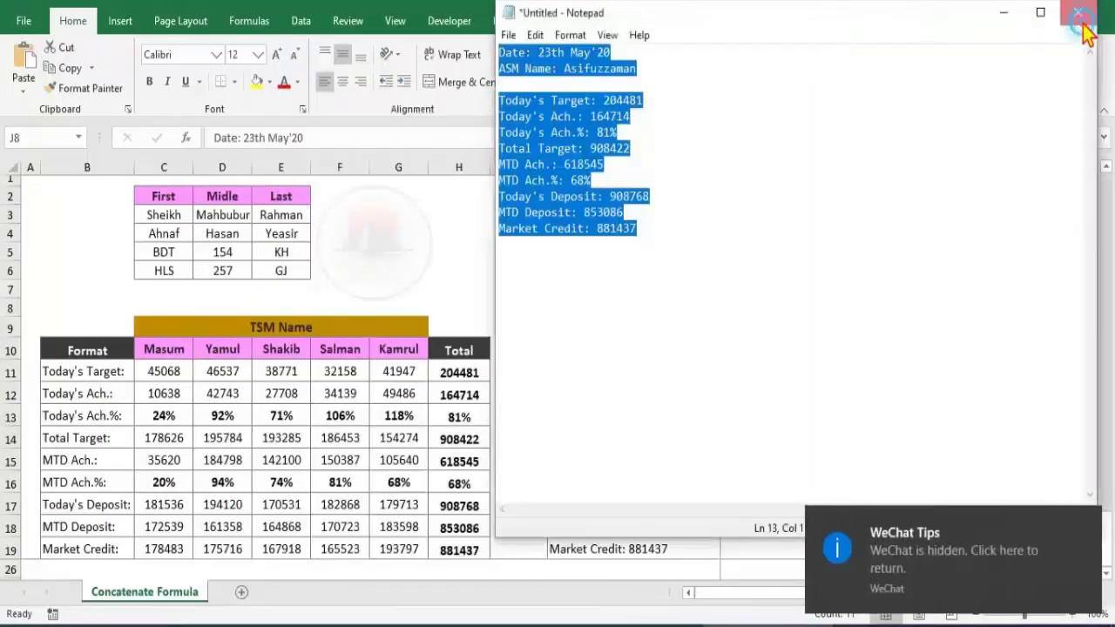
- Close Notepad without saving and reselect the Excel report cells from J8 down
{"action": "left_click", "coordinate": [1080, 15]}
{"action": "left_click", "coordinate": [599, 319]}
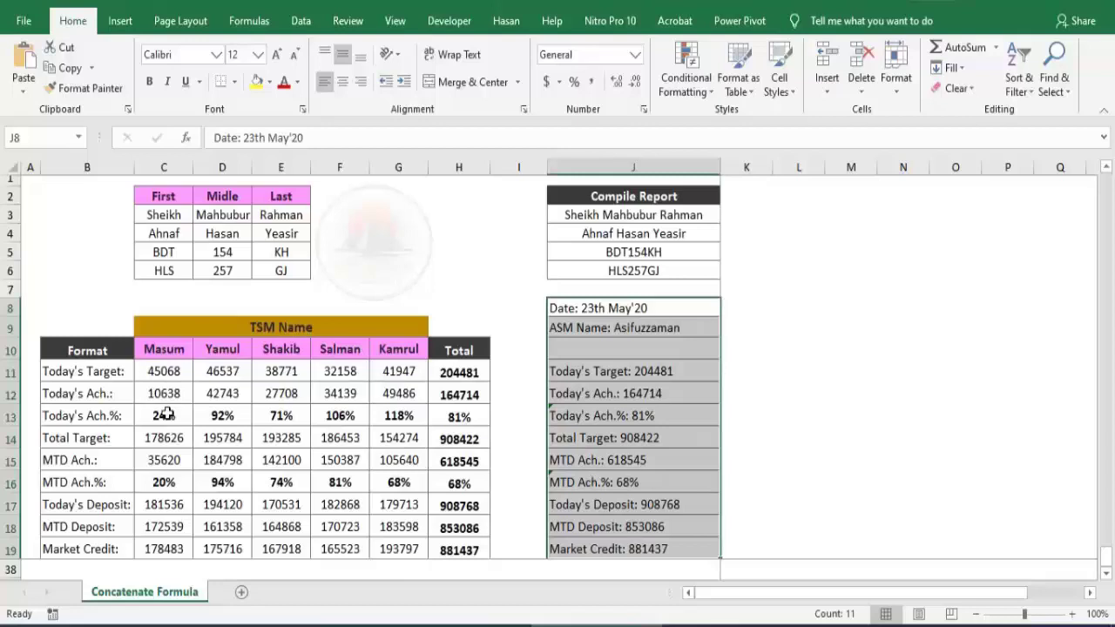
{"action": "left_click_drag", "start_coordinate": [716, 311], "coordinate": [714, 547]}
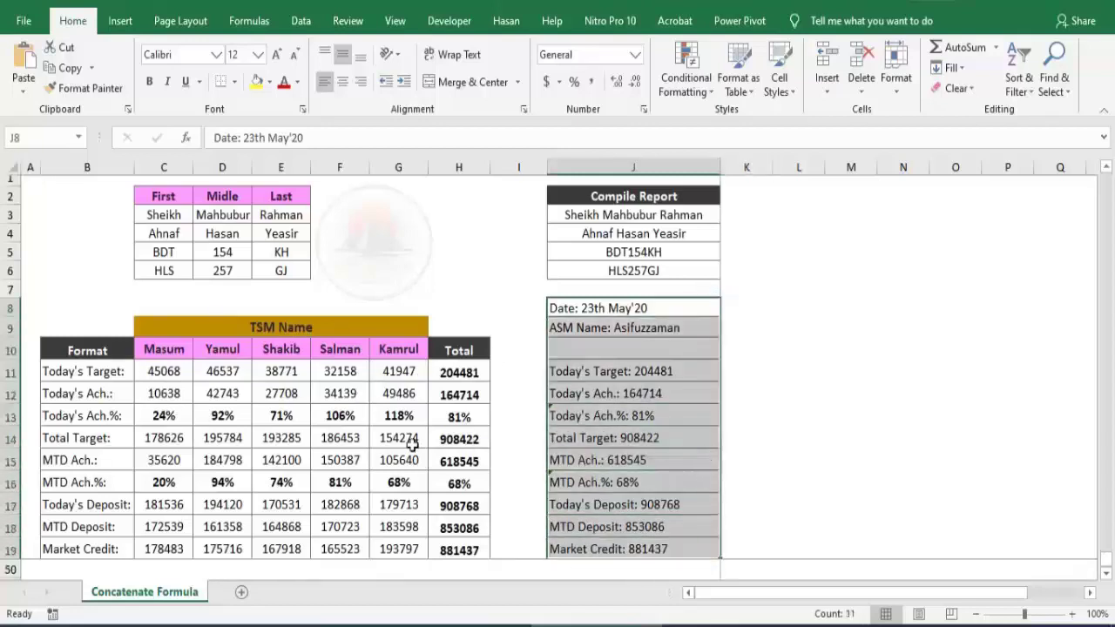